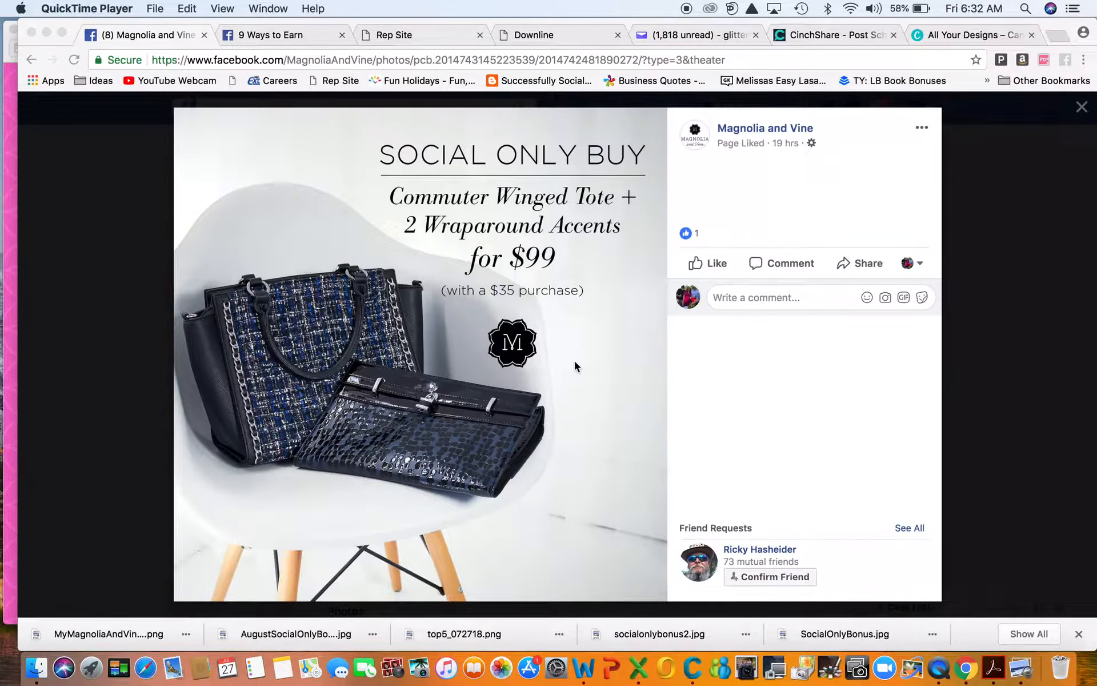
# Step: Return to the Commuter Winged Tote photo, then close the photo viewer and the chat window
pyautogui.click(32, 60)
pyautogui.click(32, 60)
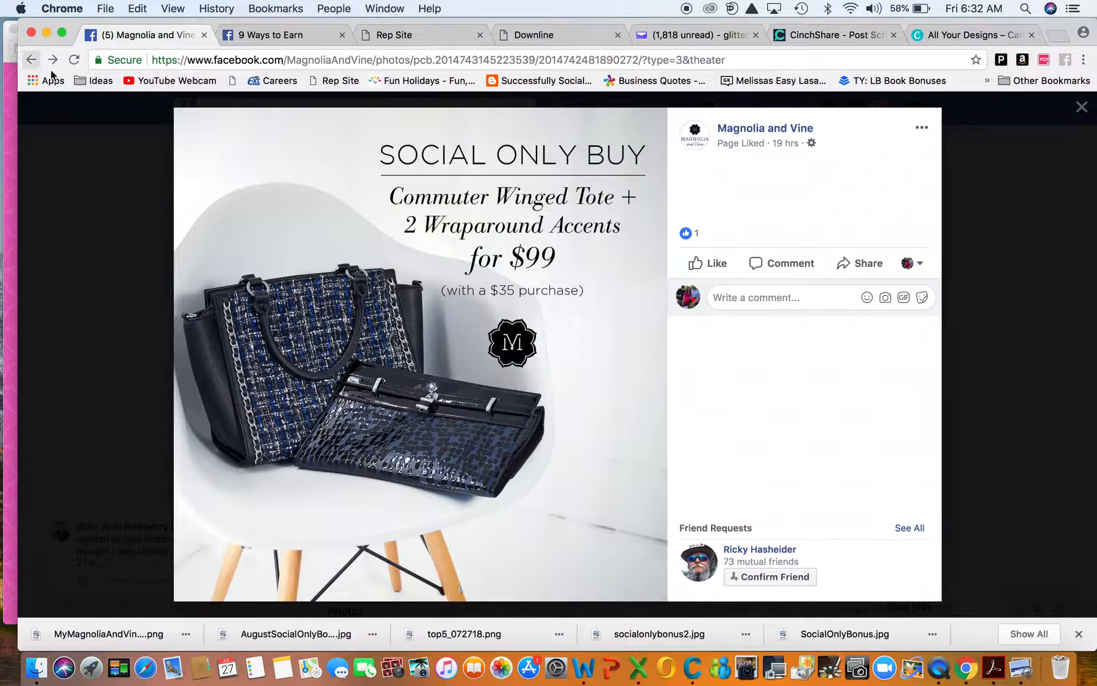
pyautogui.click(1072, 109)
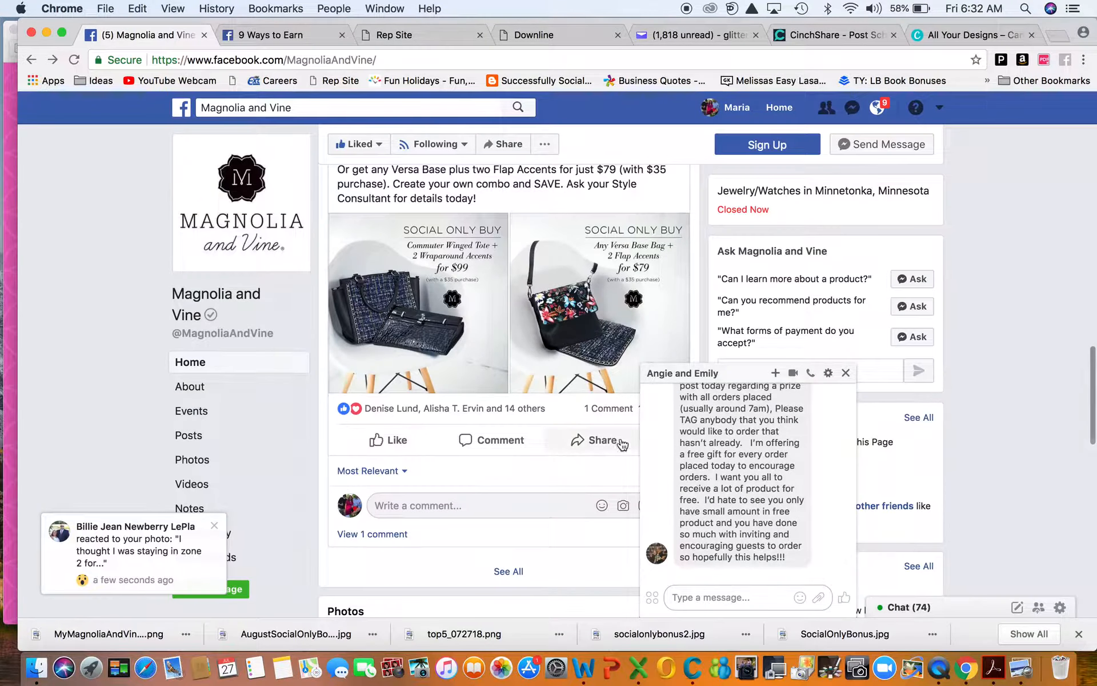
pyautogui.click(846, 374)
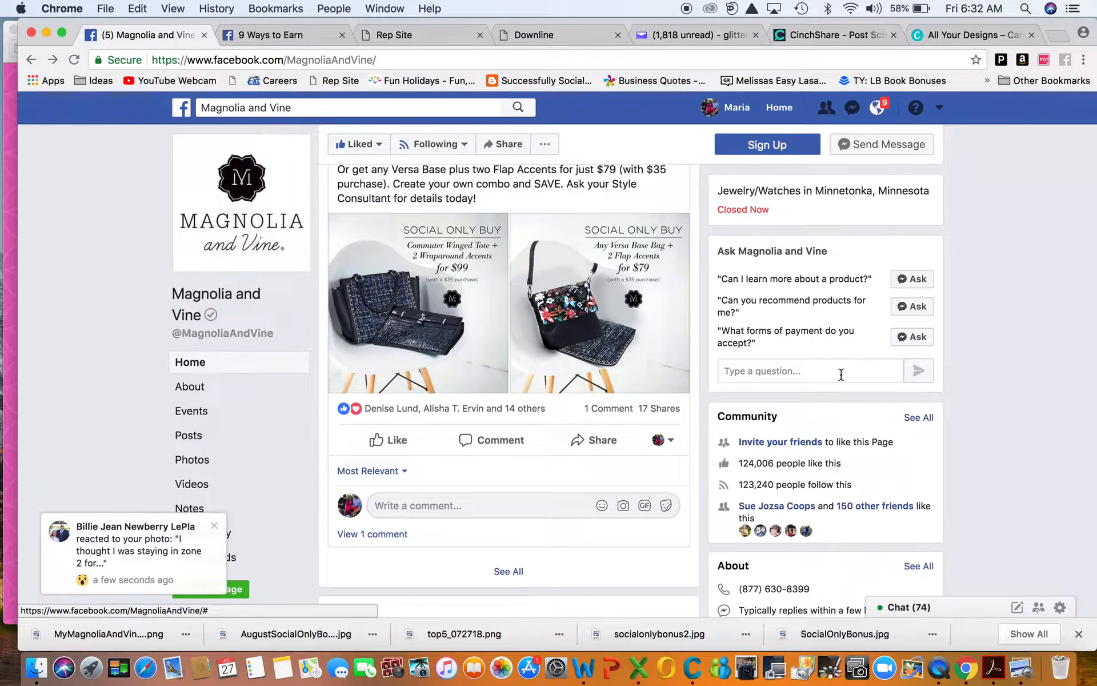
# Step: Scroll back to the post and reopen the $99 Commuter Winged Tote photo enlarged
pyautogui.scroll(-1, 469, 457)
pyautogui.scroll(-5, 466, 454)
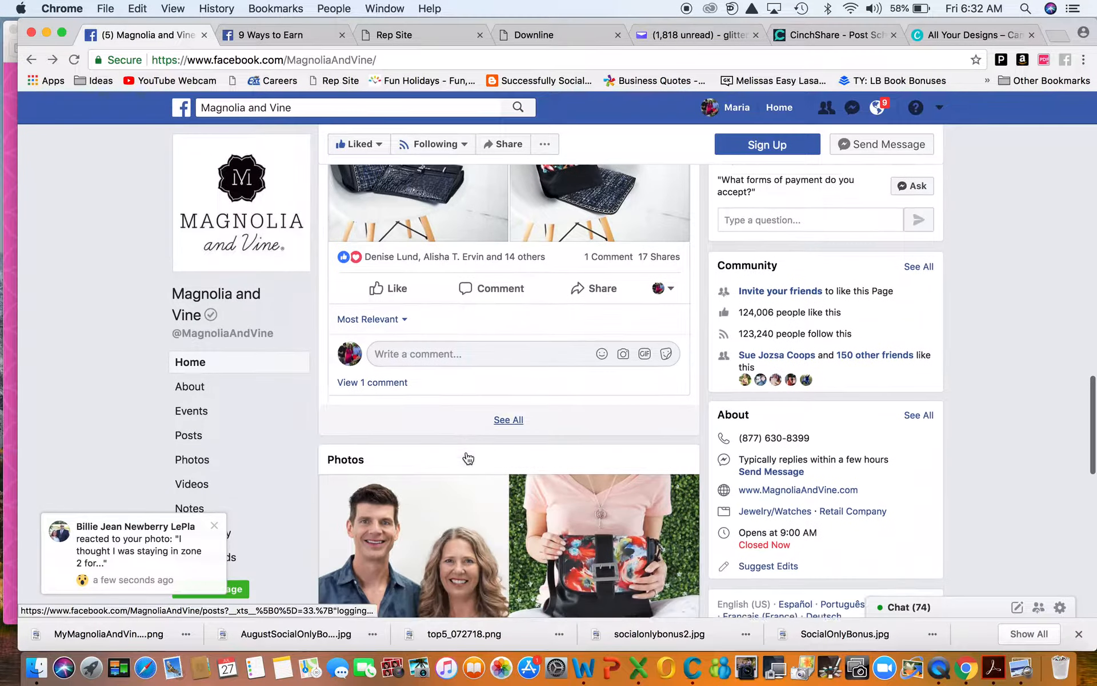
pyautogui.scroll(7, 466, 454)
pyautogui.scroll(-6, 467, 458)
pyautogui.scroll(2, 468, 457)
pyautogui.scroll(3, 468, 458)
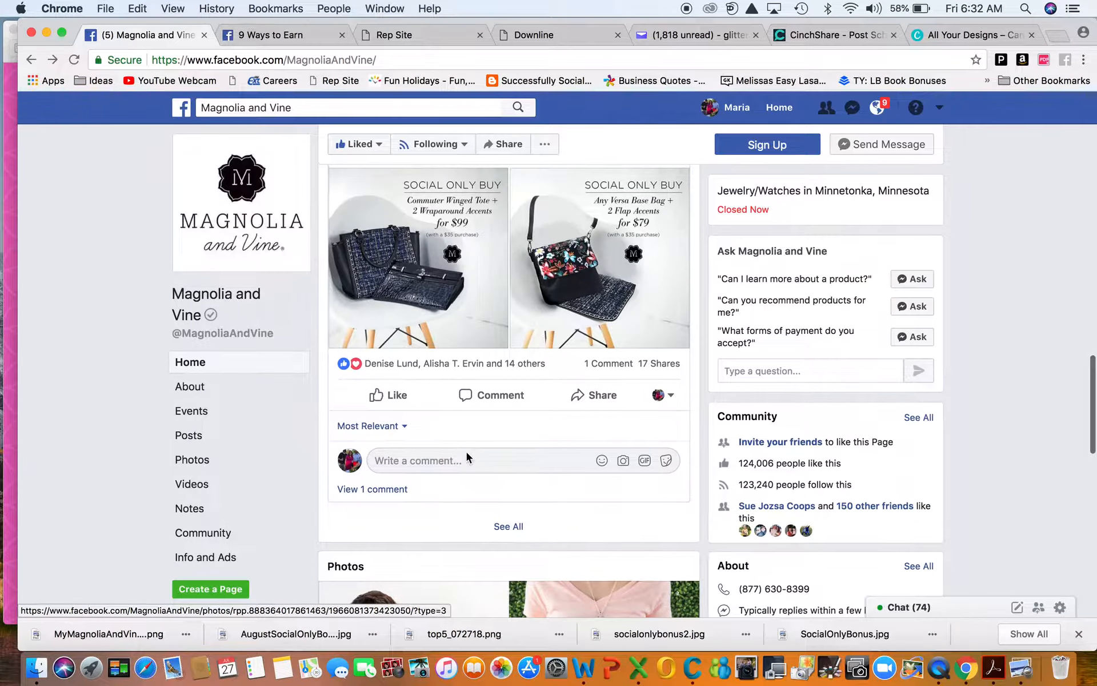
pyautogui.click(433, 301)
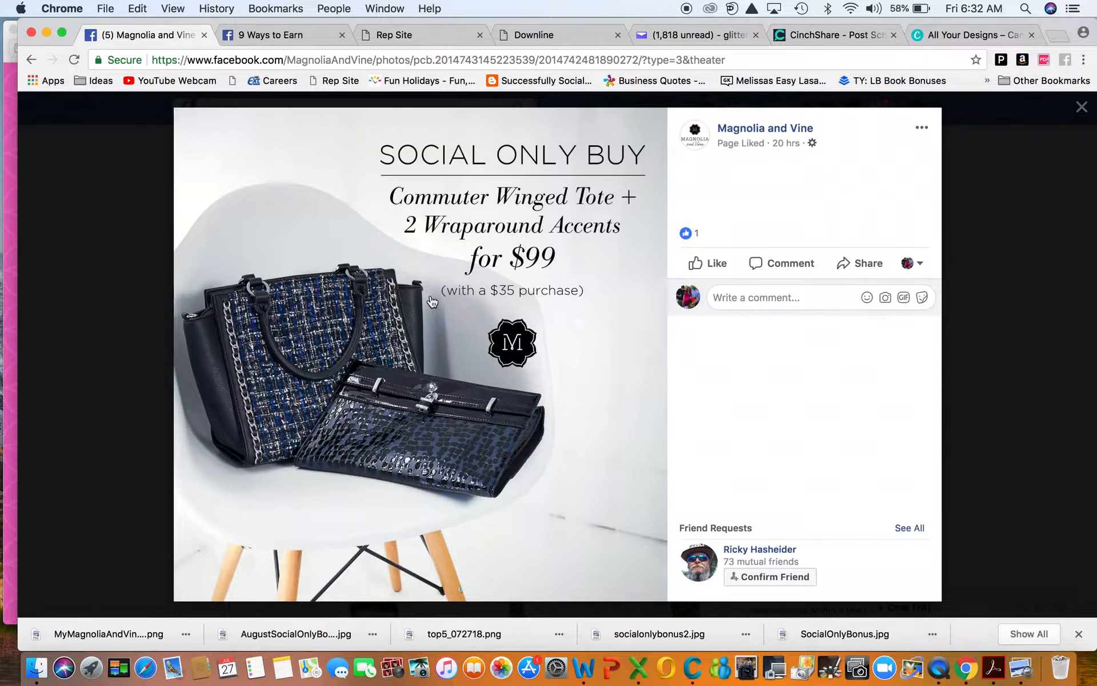
# Step: Save the photo under the existing name AugustSocialOnlyBonusVersa.jpg, overwriting the older copy in AugustSpecials
pyautogui.rightClick(480, 230)
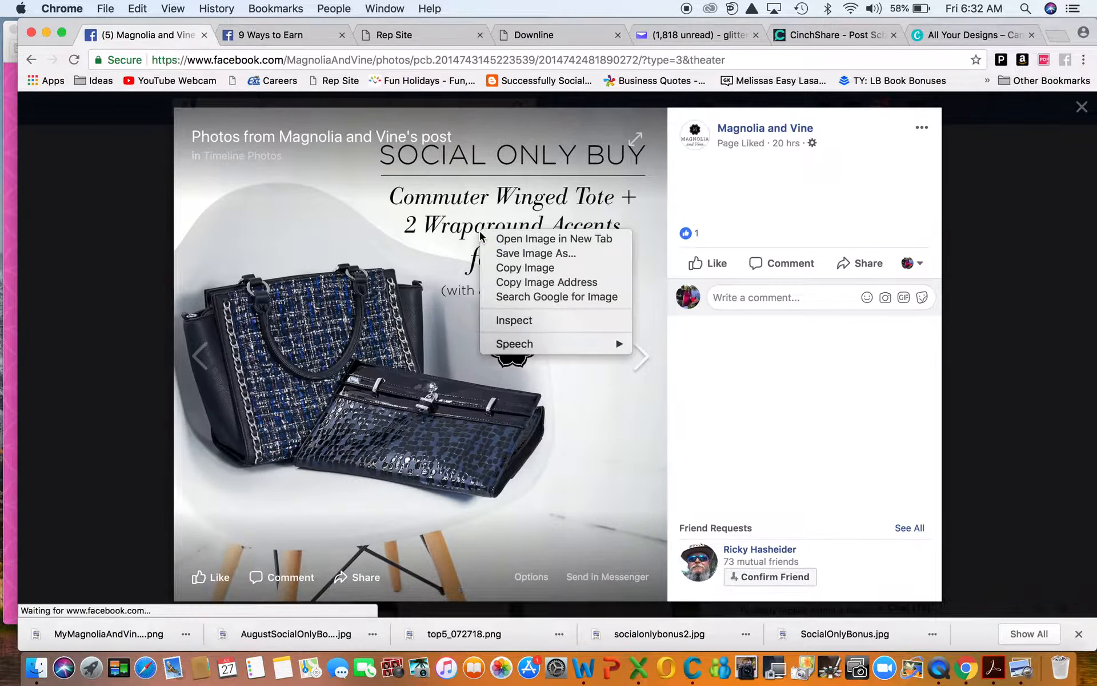
pyautogui.click(511, 253)
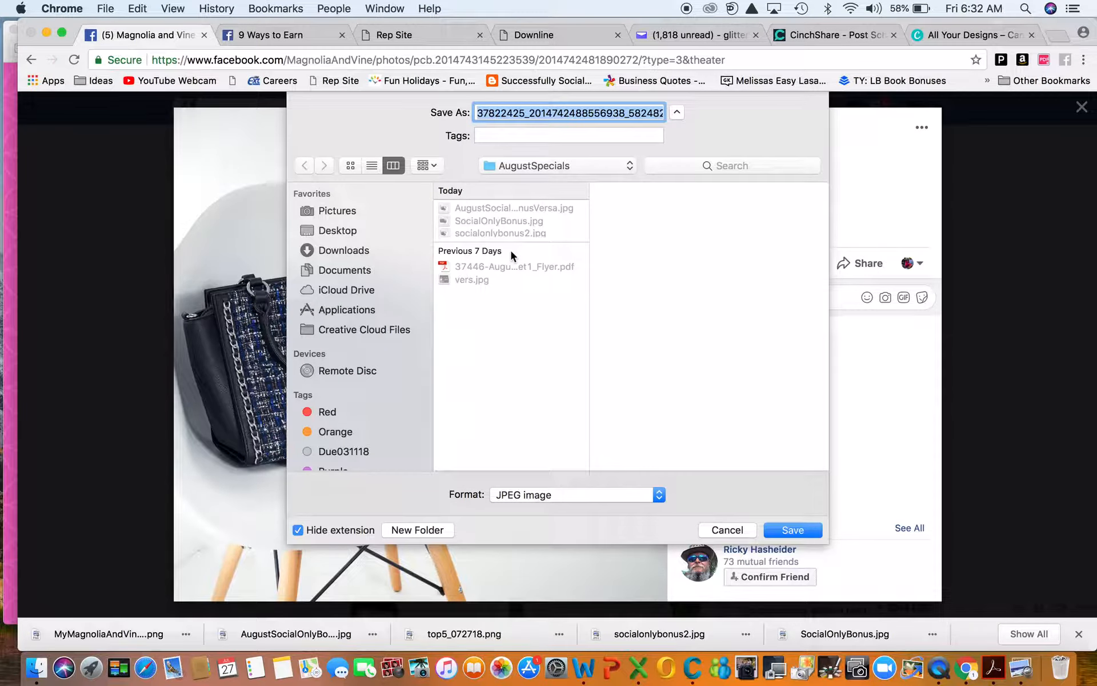
pyautogui.click(502, 212)
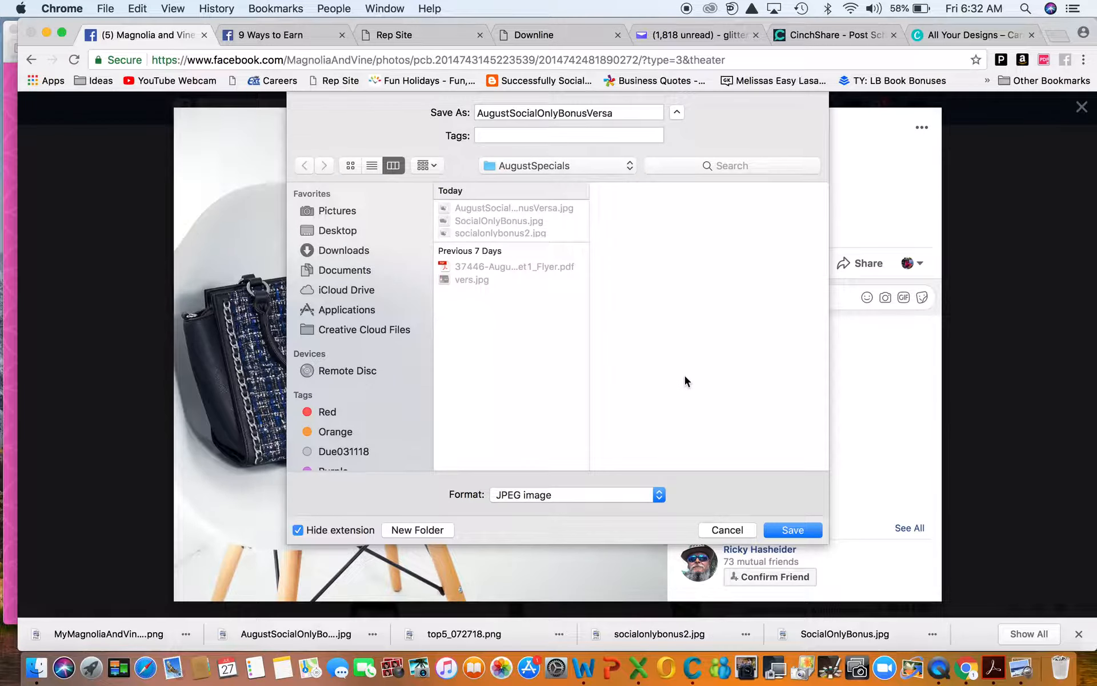
pyautogui.click(793, 535)
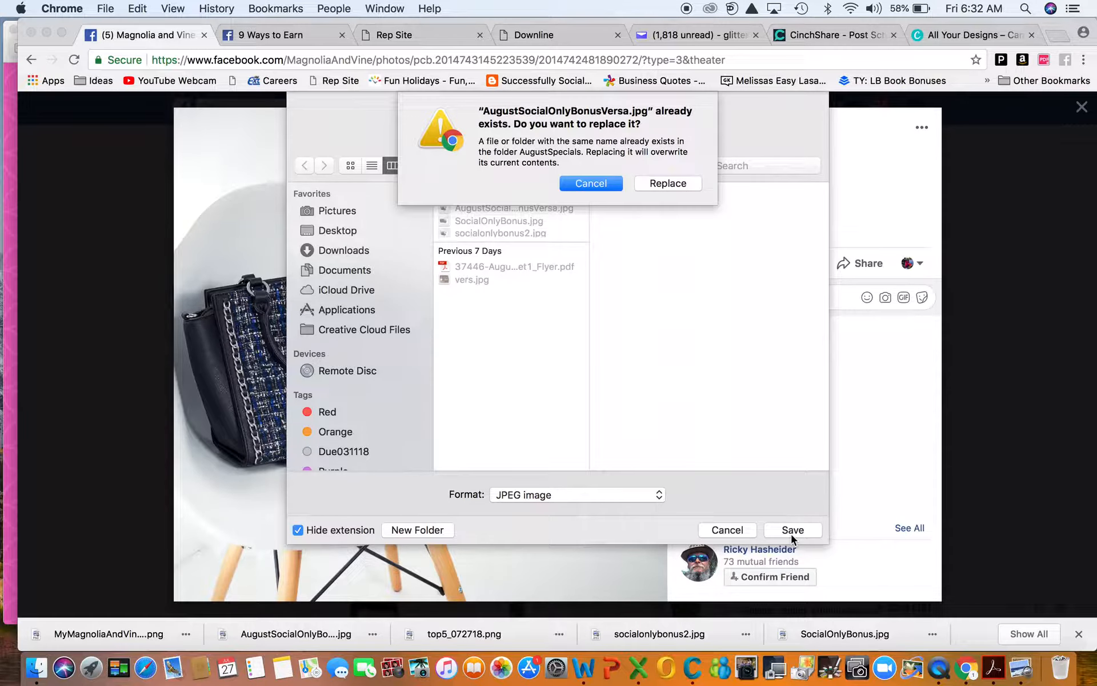
pyautogui.click(667, 183)
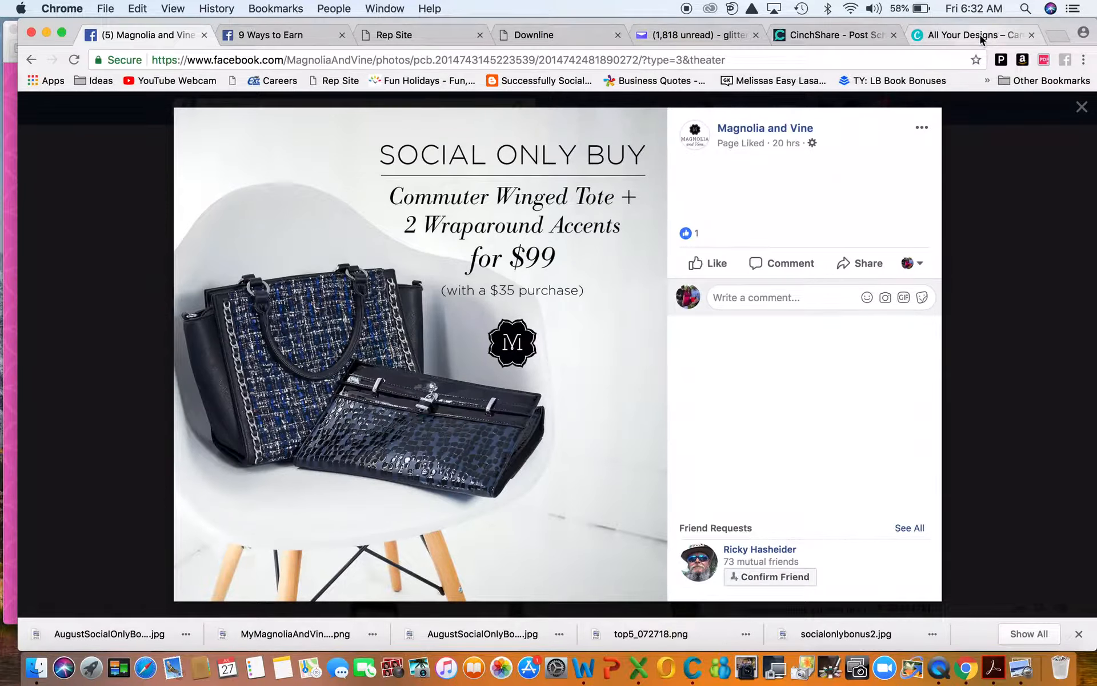
pyautogui.click(1031, 35)
pyautogui.click(1062, 38)
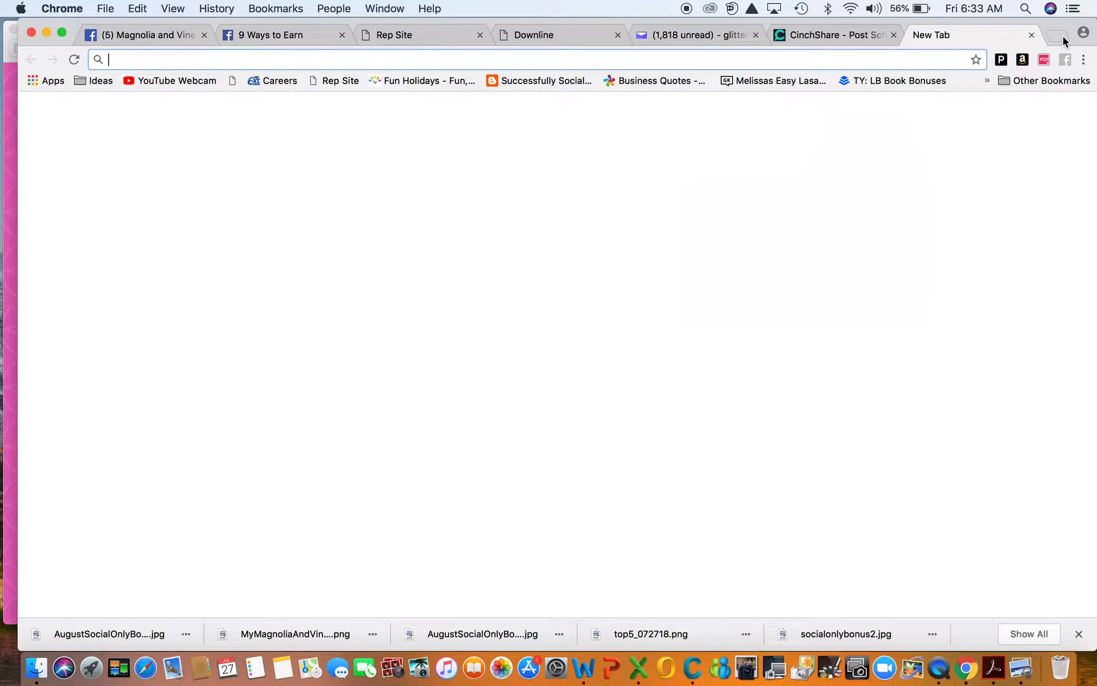
pyautogui.write('ww')
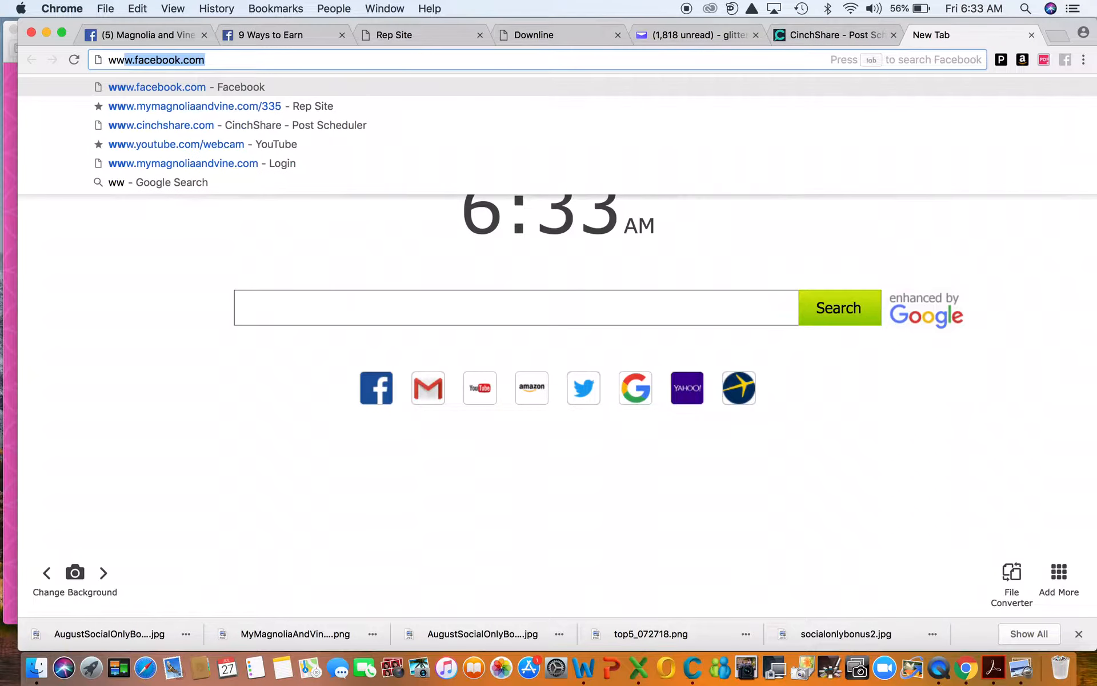
pyautogui.write('w.canva.com')
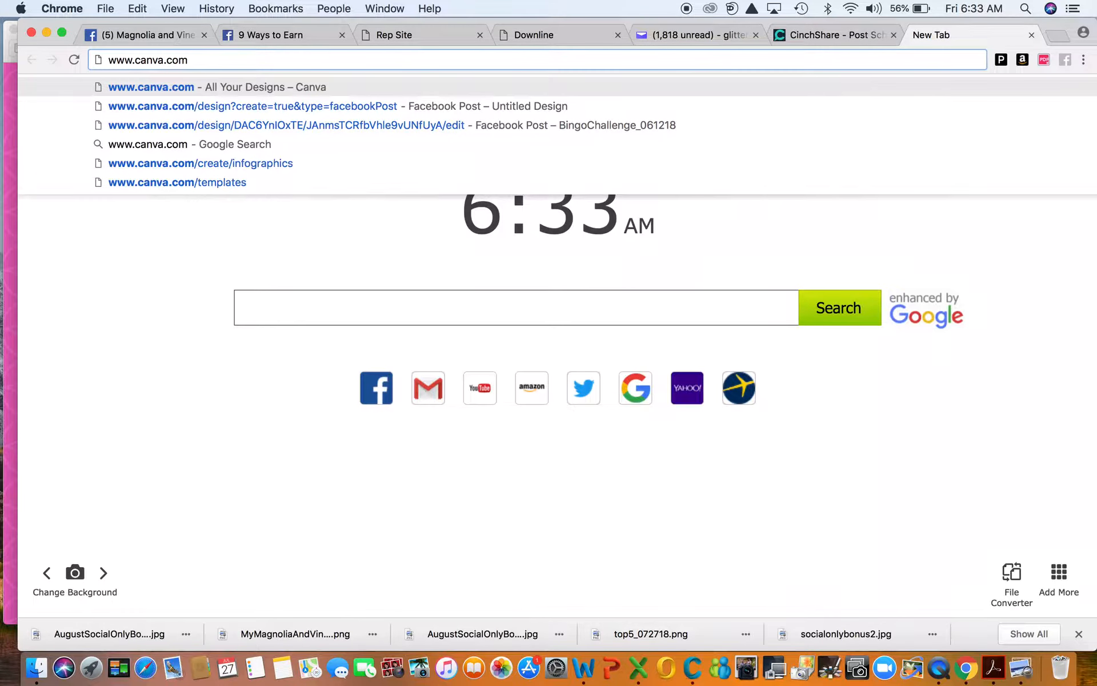
pyautogui.press('Return')
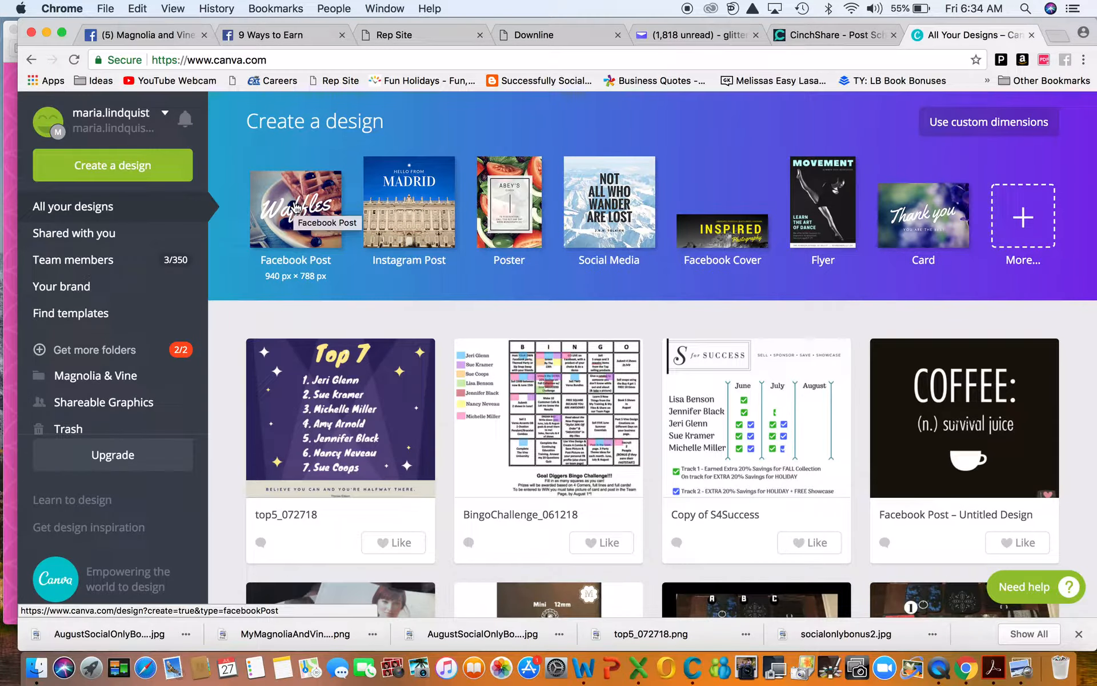
# Step: Create a new blank Facebook Post design and show the Uploads panel of earlier images
pyautogui.click(295, 207)
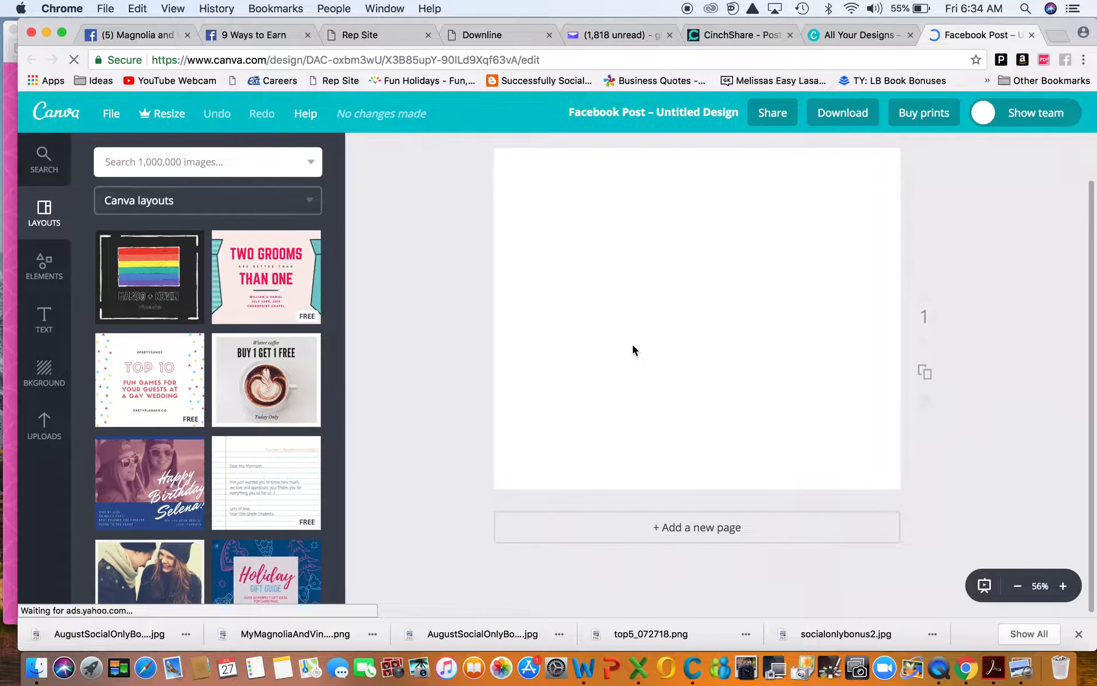
pyautogui.click(42, 434)
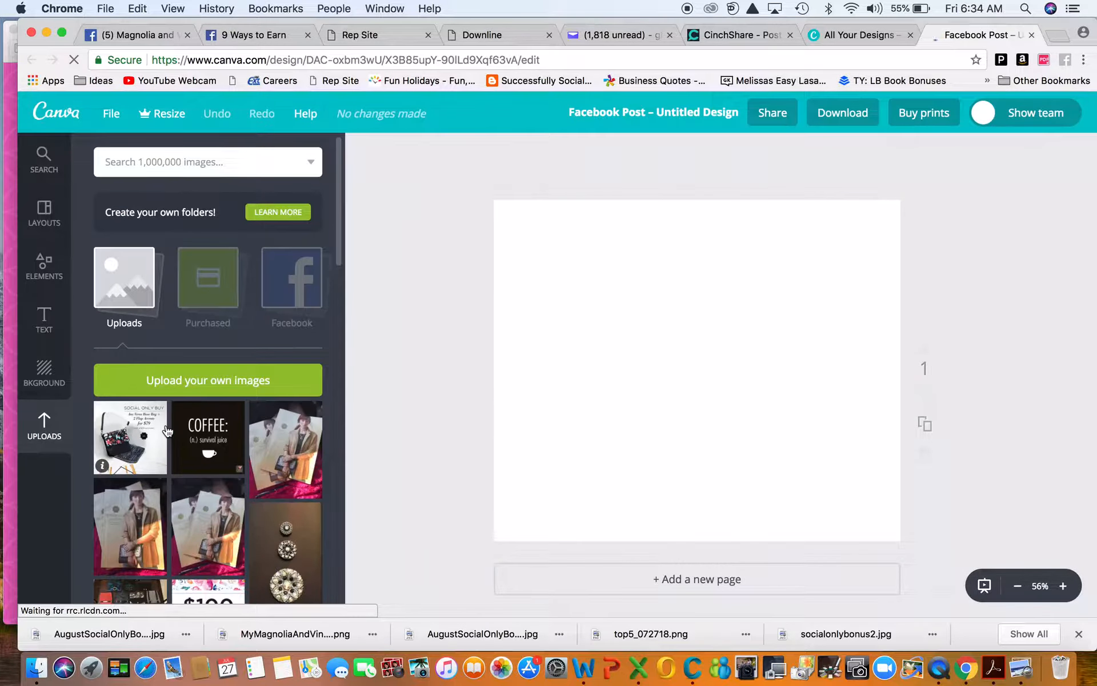
# Step: Upload AugustSocialOnlyBonusVersa.jpg from the AugustSpecials folder into Canva
pyautogui.click(189, 381)
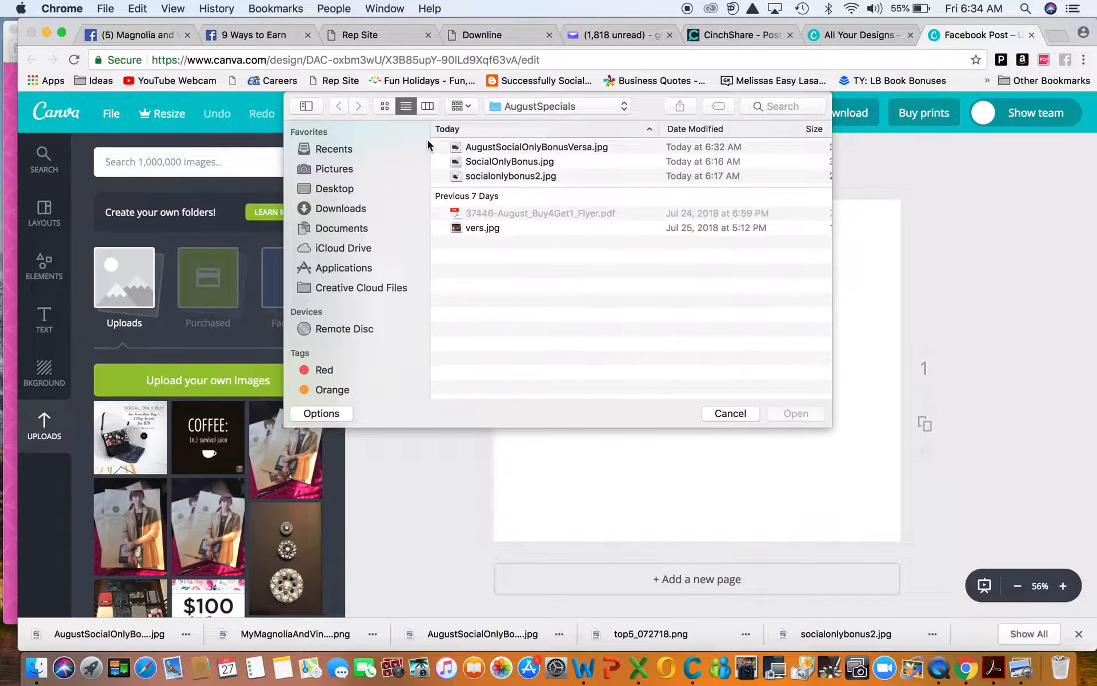
pyautogui.click(508, 150)
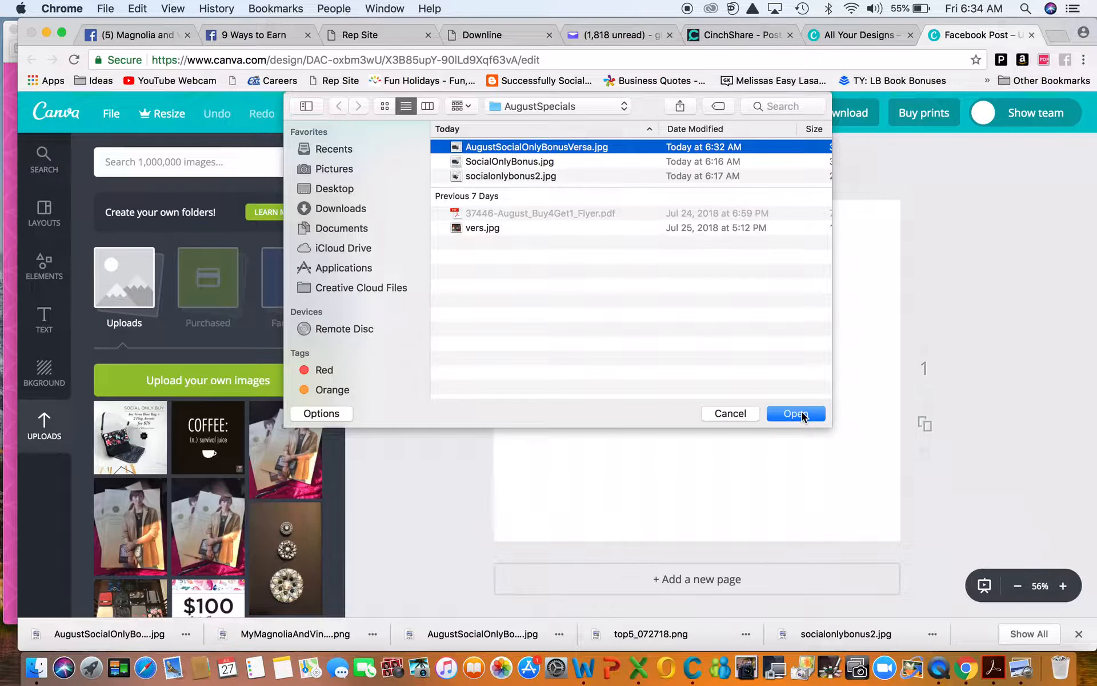
pyautogui.click(796, 413)
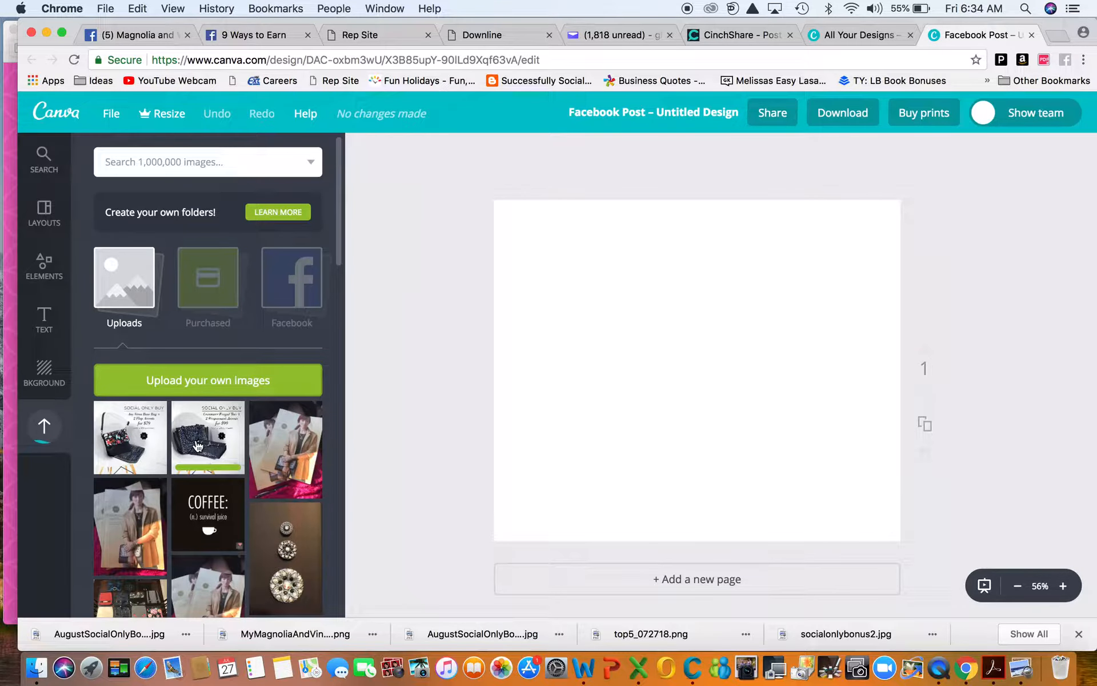
# Step: Replace the mistakenly added Versa bag image with the $99 Commuter Winged Tote image
pyautogui.click(117, 441)
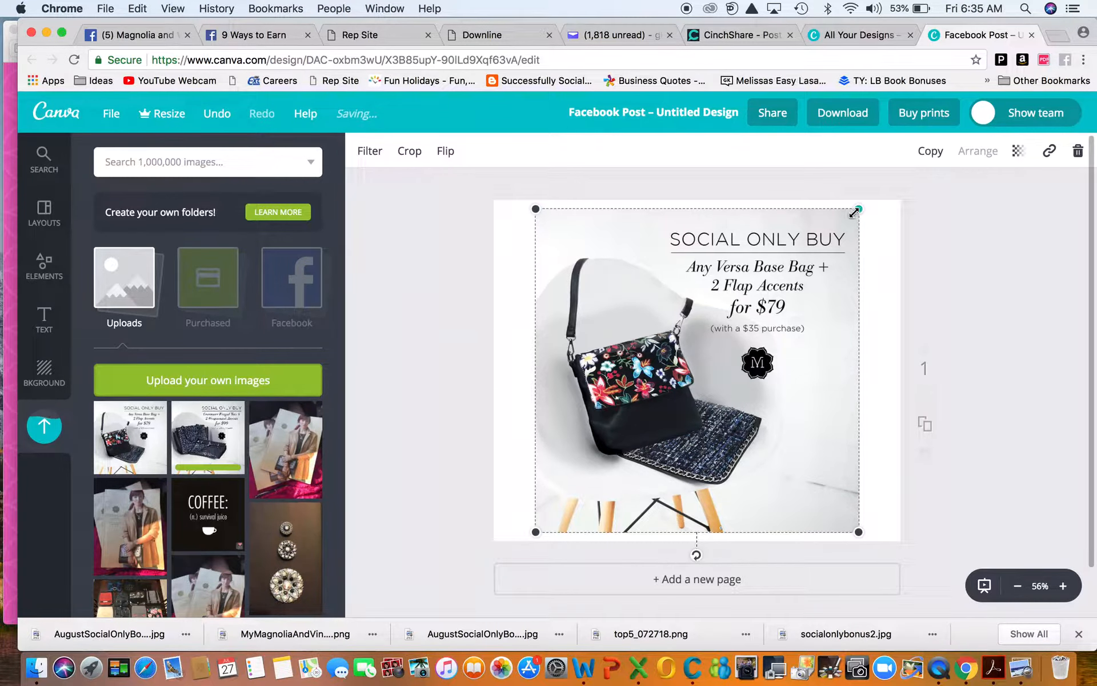
pyautogui.click(1077, 151)
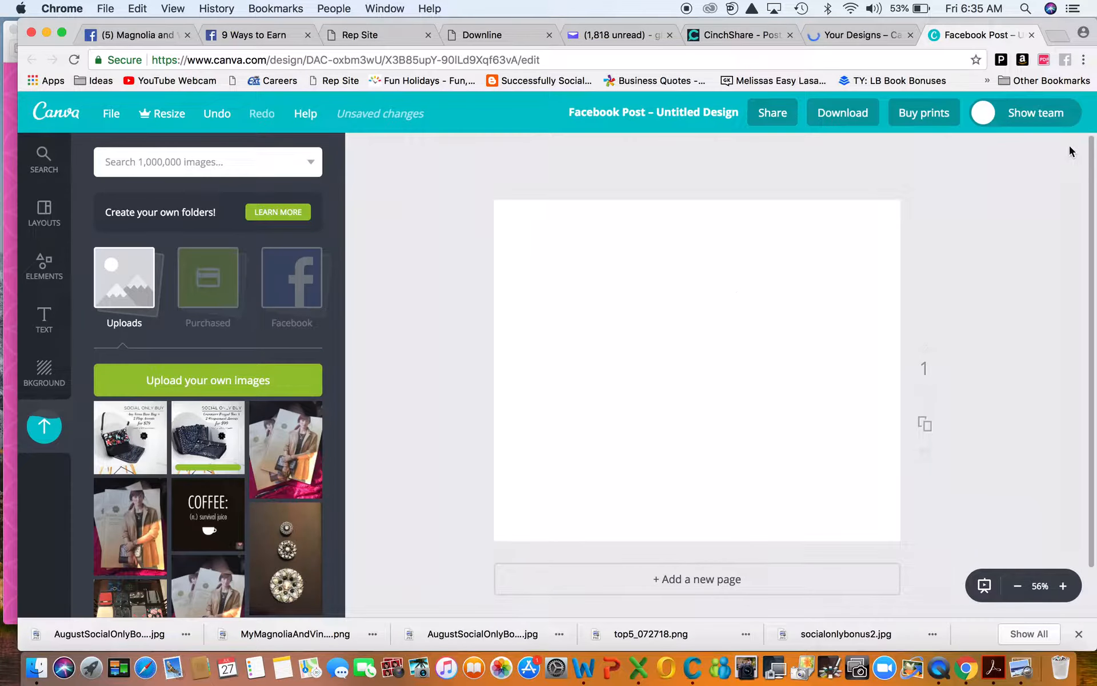
pyautogui.click(201, 455)
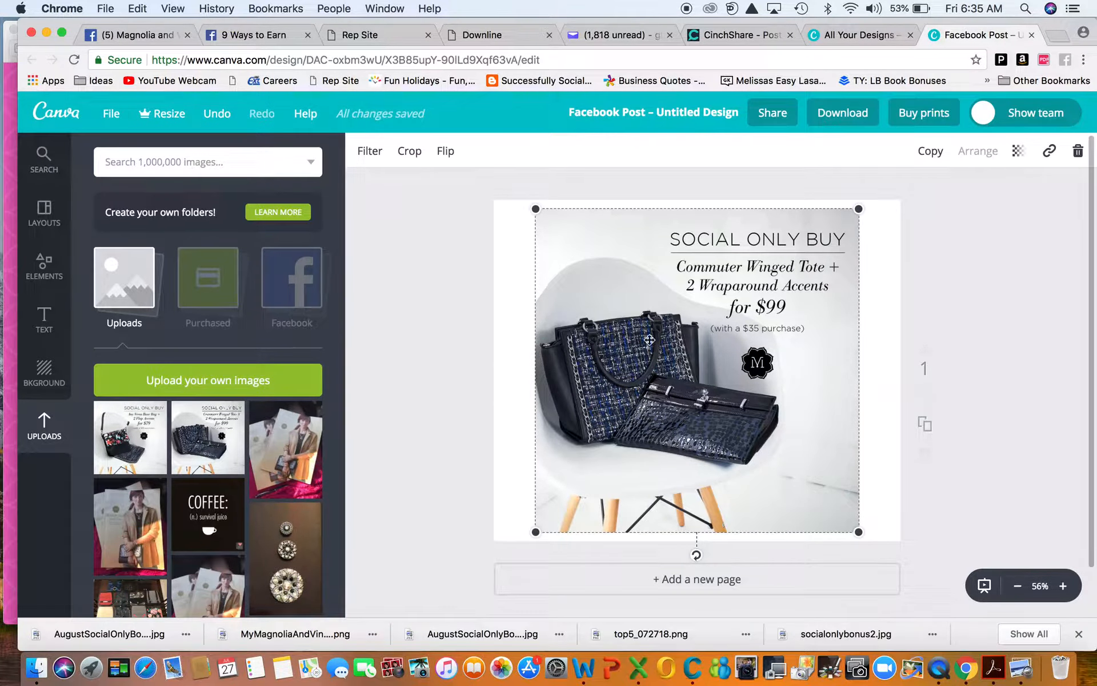
# Step: Try black and blue backgrounds, then set a custom pink page background colour
pyautogui.click(44, 380)
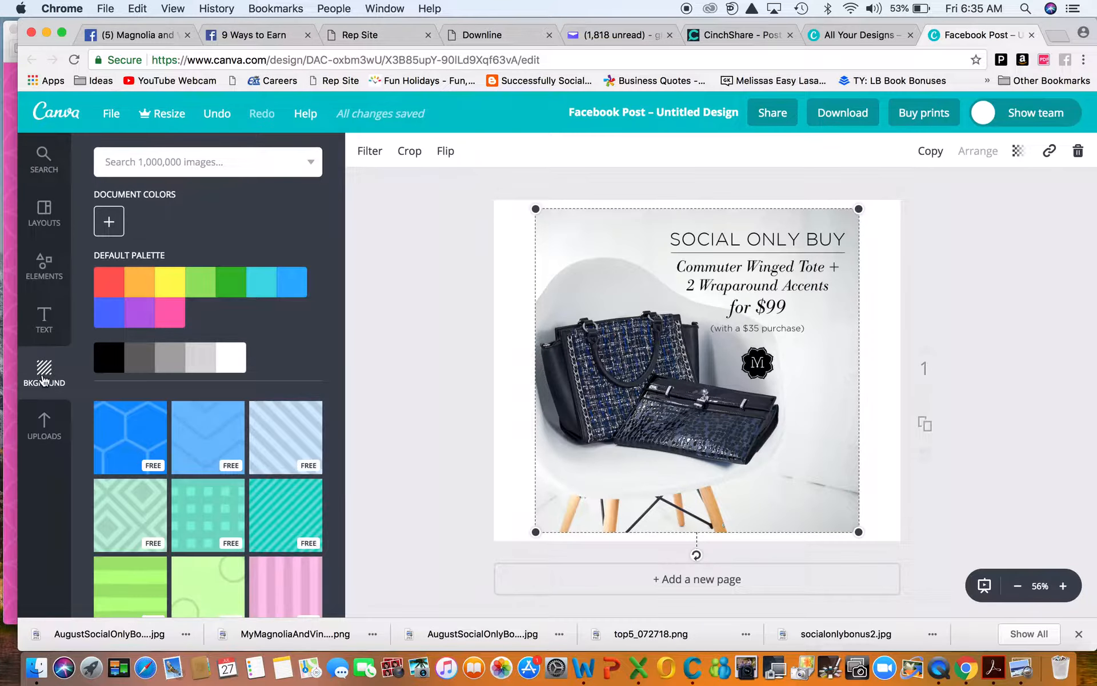
pyautogui.click(105, 358)
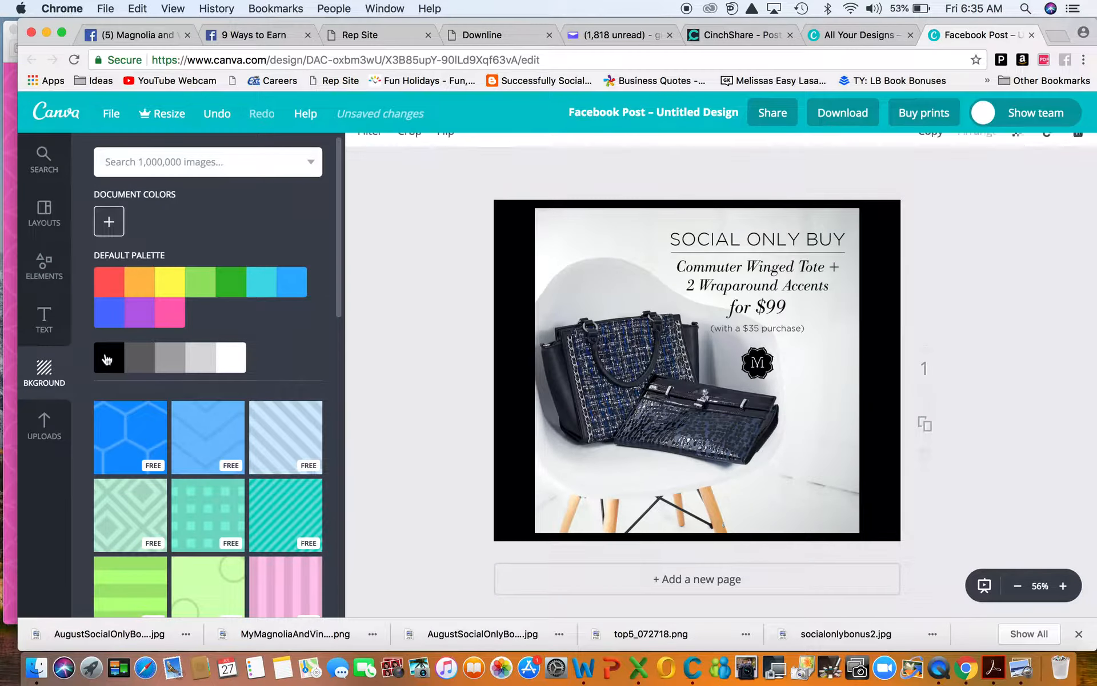
pyautogui.click(290, 289)
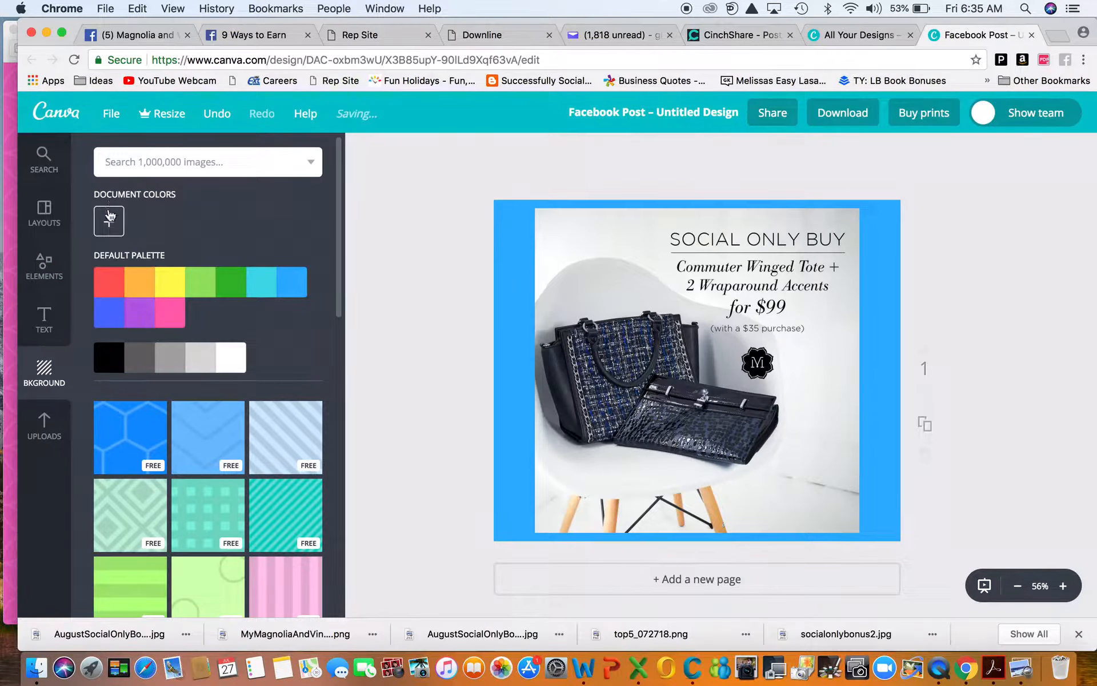
pyautogui.click(110, 220)
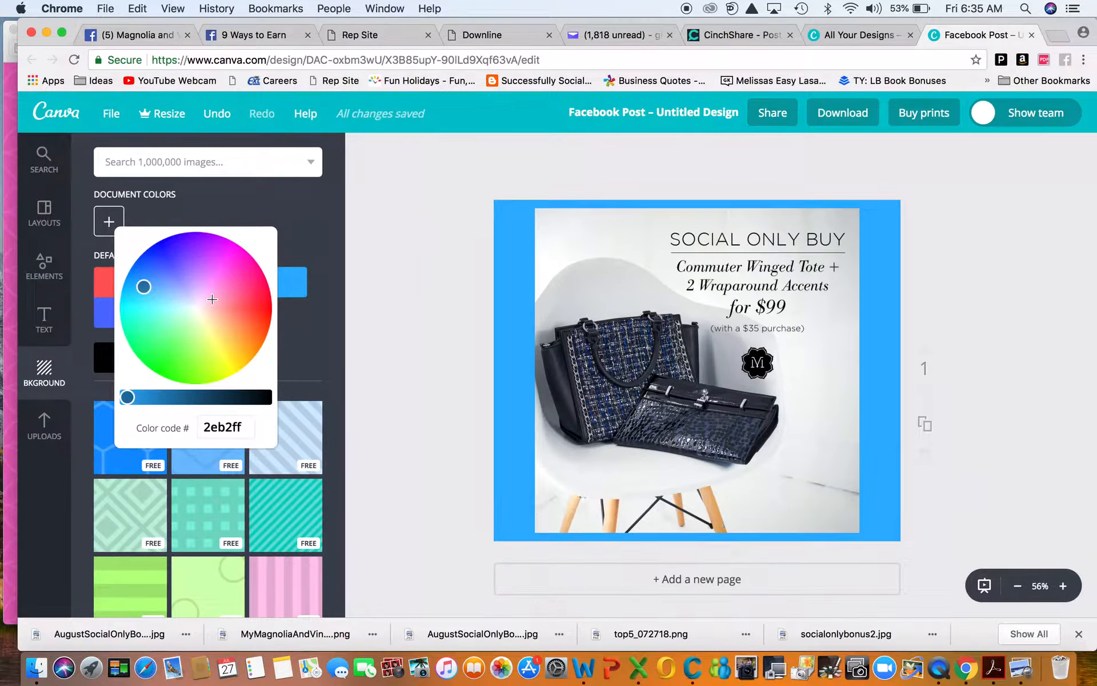
pyautogui.click(212, 298)
pyautogui.click(304, 323)
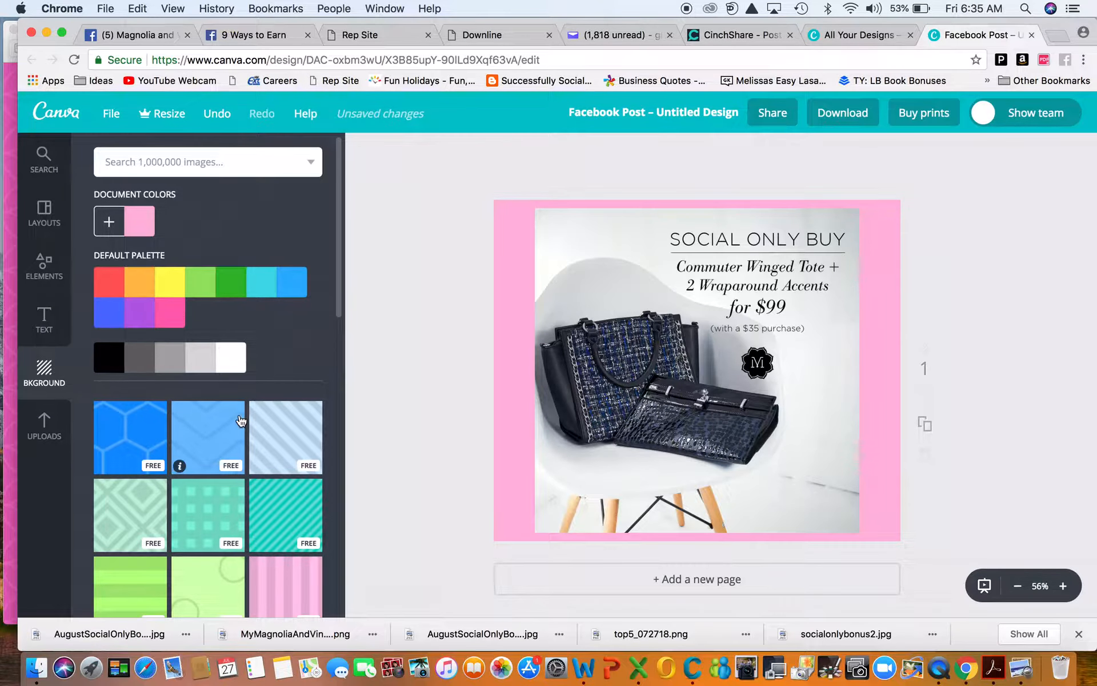
# Step: Browse background patterns, try the purple quilted one, and settle on the pink circle pattern
pyautogui.scroll(-2, 240, 421)
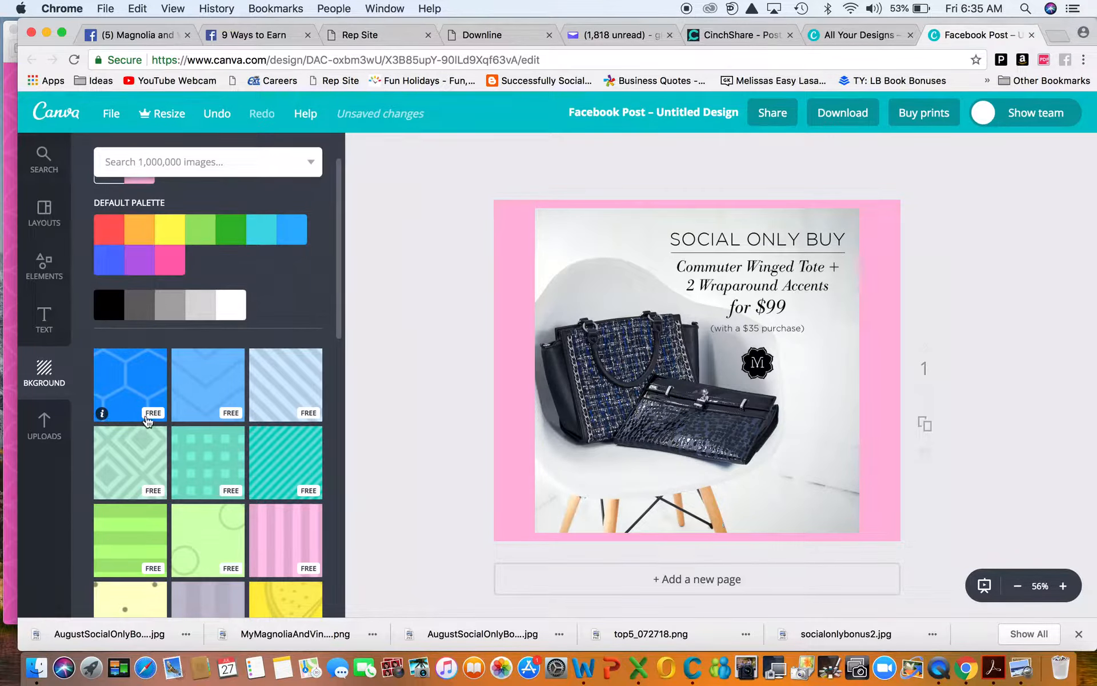
pyautogui.scroll(-20, 202, 478)
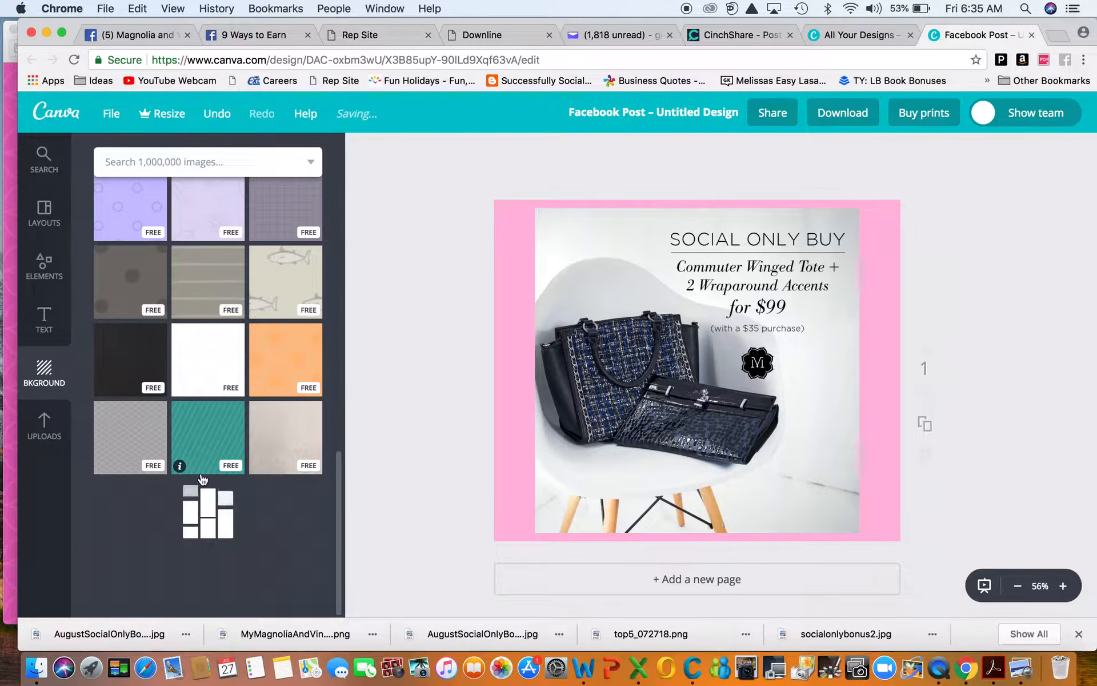
pyautogui.scroll(6, 201, 479)
pyautogui.scroll(2, 203, 478)
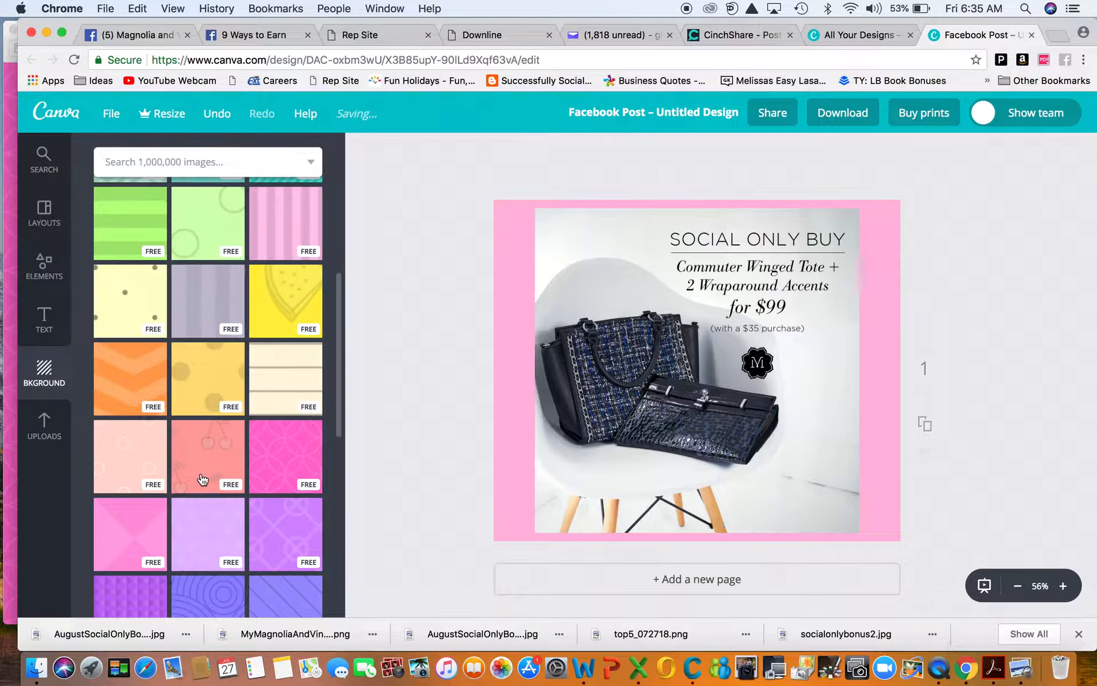
pyautogui.scroll(5, 202, 479)
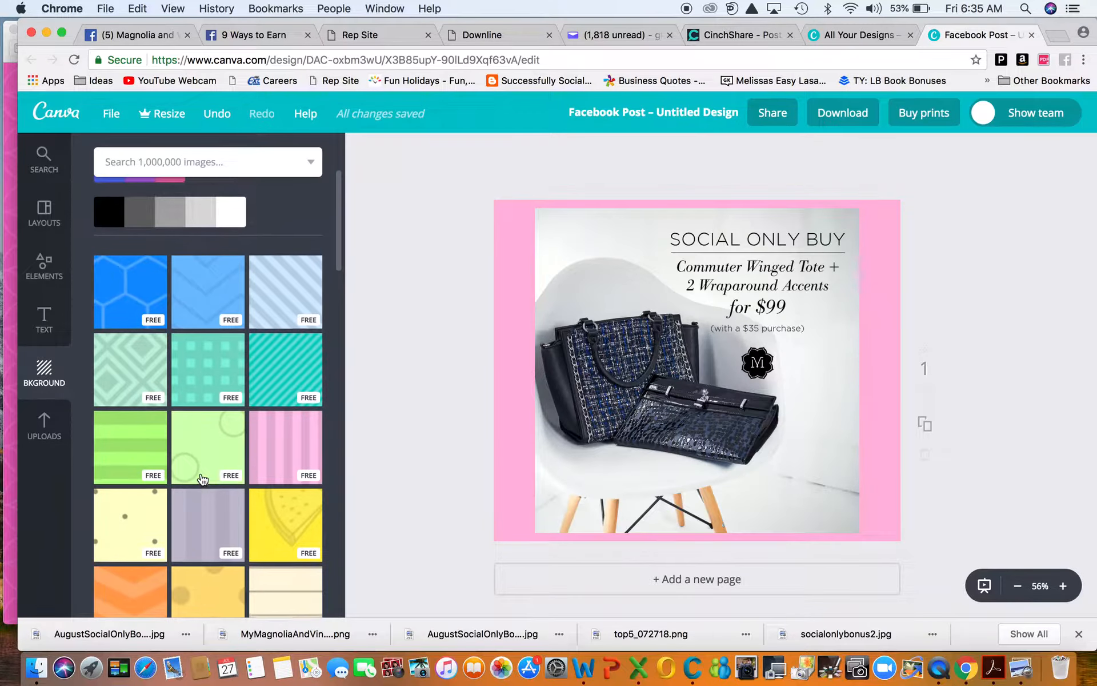
pyautogui.scroll(1, 203, 479)
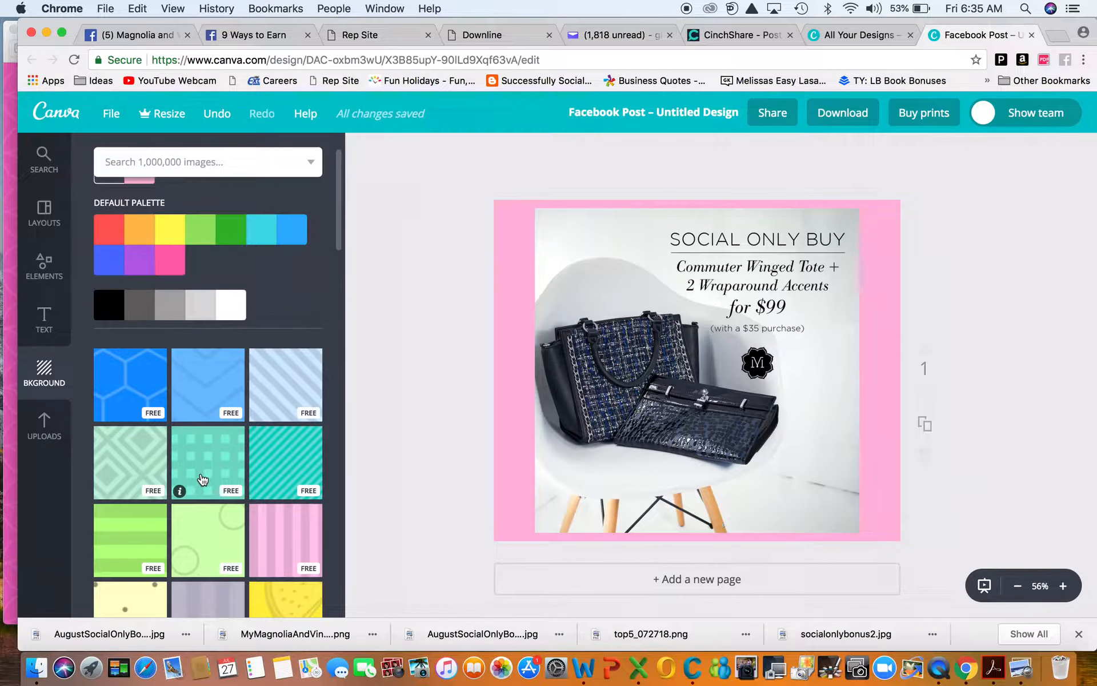
pyautogui.scroll(-5, 203, 479)
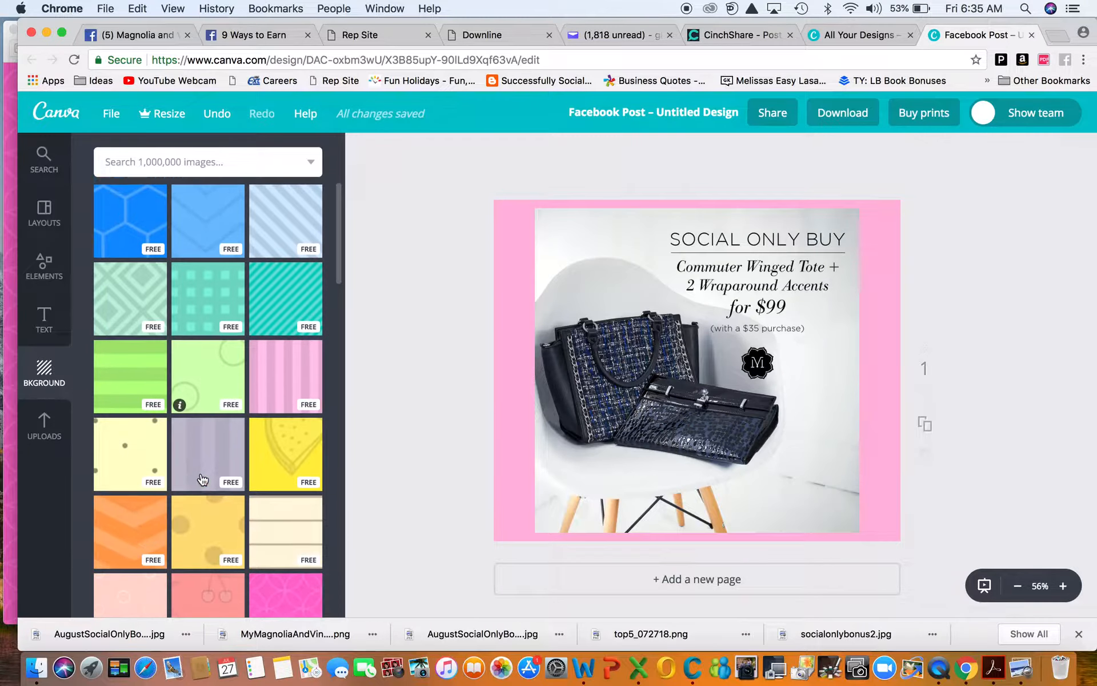
pyautogui.scroll(-2, 202, 479)
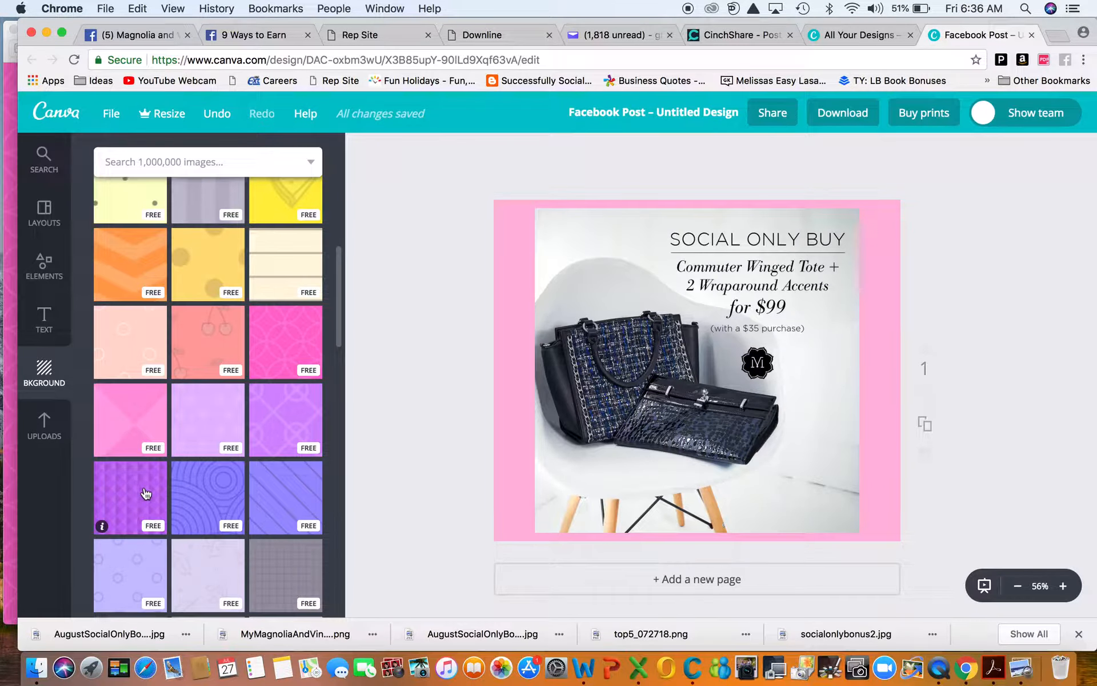
pyautogui.click(132, 492)
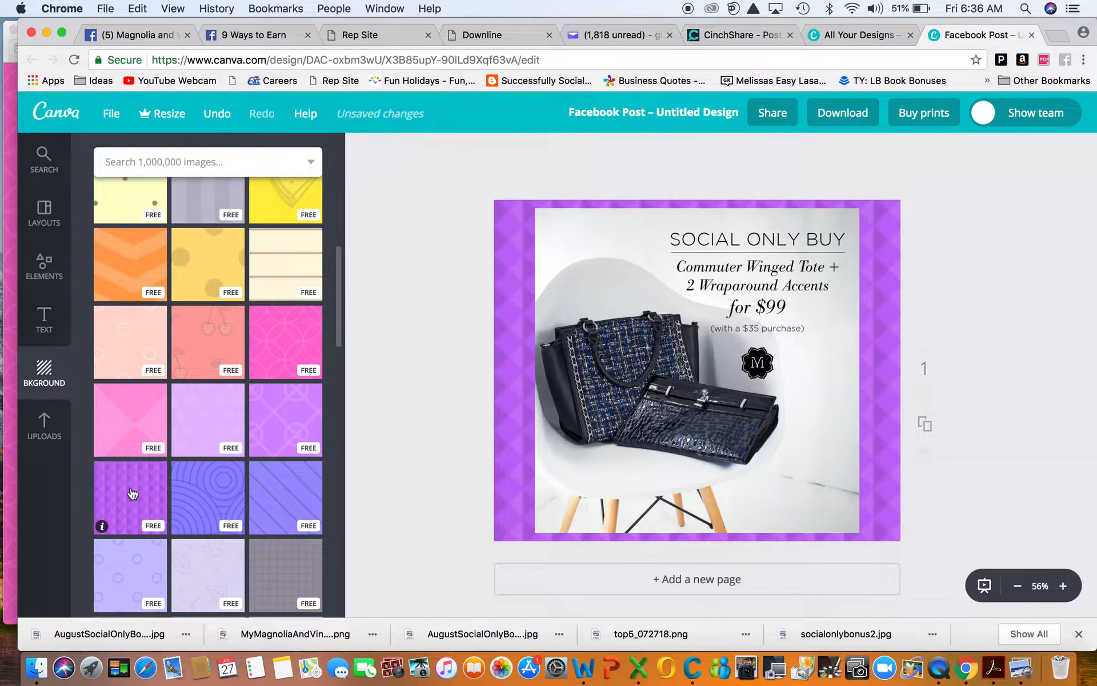
pyautogui.click(283, 360)
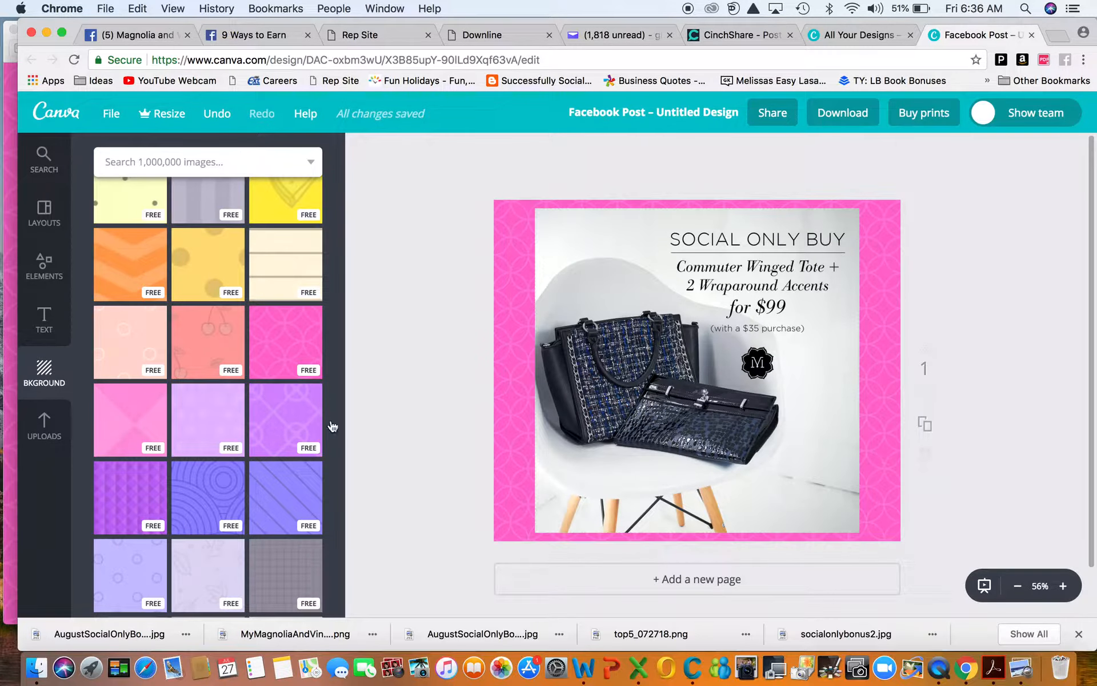
# Step: Add an 'Add subheading' text box, drag it down near the chair, and widen it
pyautogui.click(41, 324)
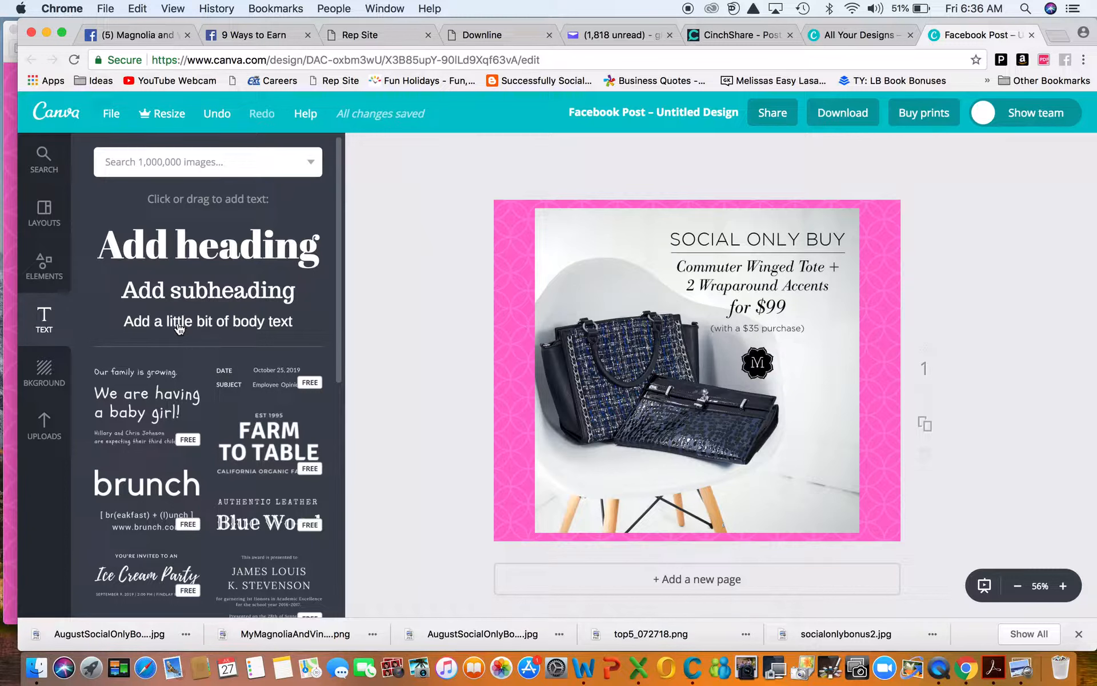
pyautogui.click(181, 300)
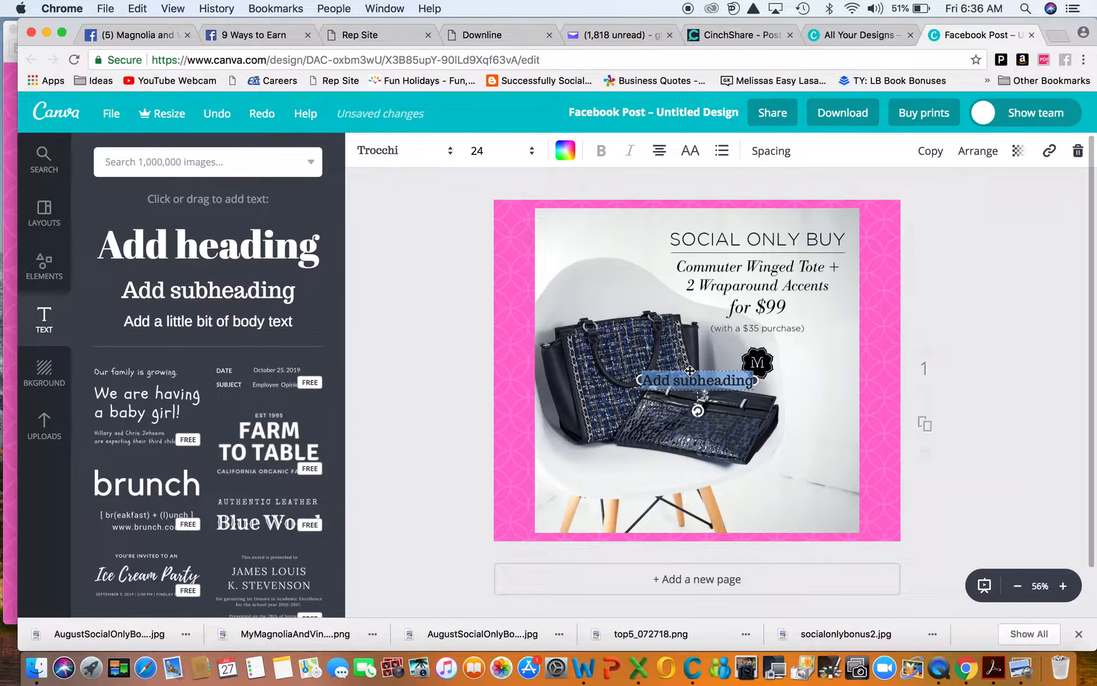
pyautogui.moveTo(690, 371); pyautogui.dragTo(776, 488)
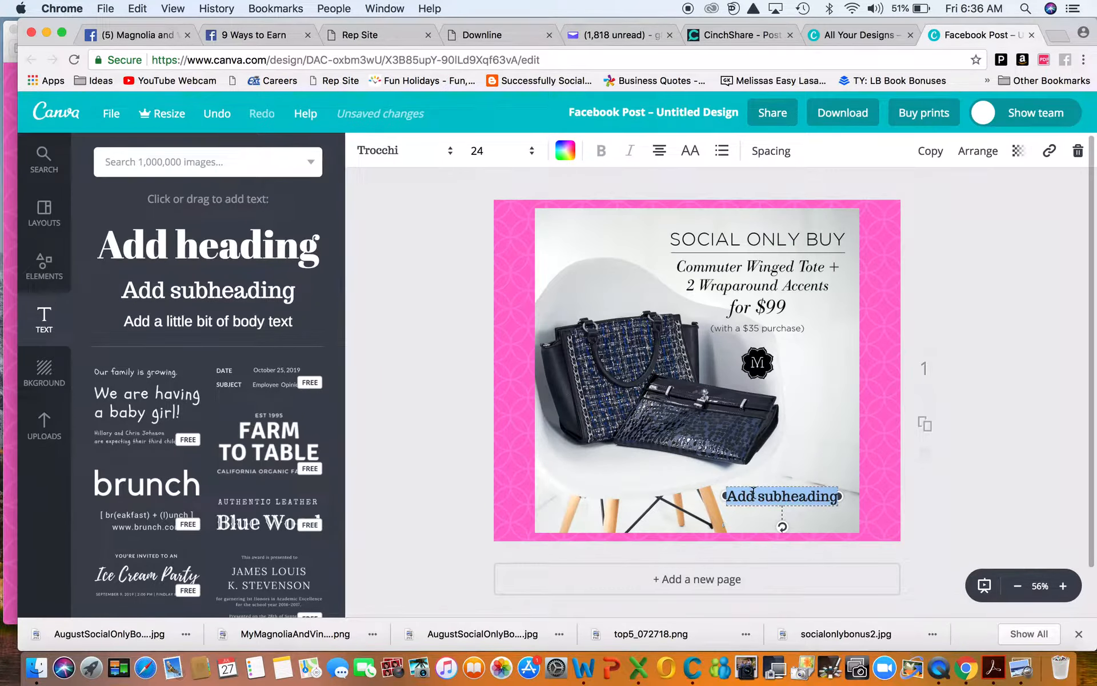
pyautogui.moveTo(726, 496); pyautogui.dragTo(666, 487)
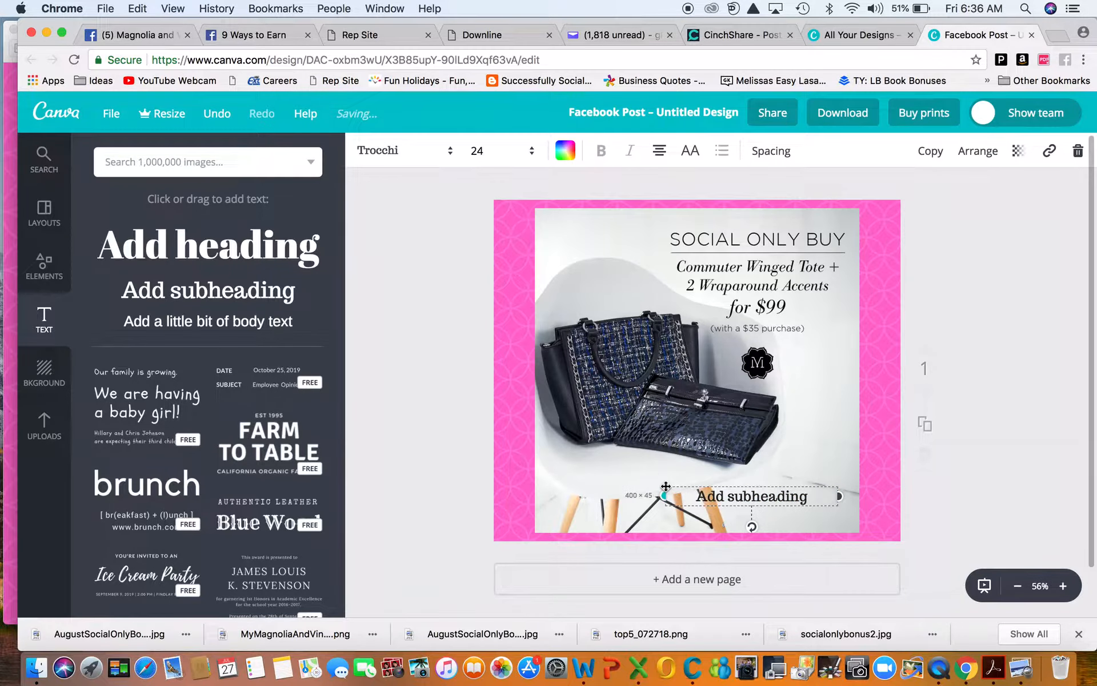
# Step: Replace the subheading with MyMagnoliaAndVine.com/335, widen it to one line, and nudge it into place
pyautogui.click(721, 495)
pyautogui.scroll(-1, 714, 420)
pyautogui.write('M')
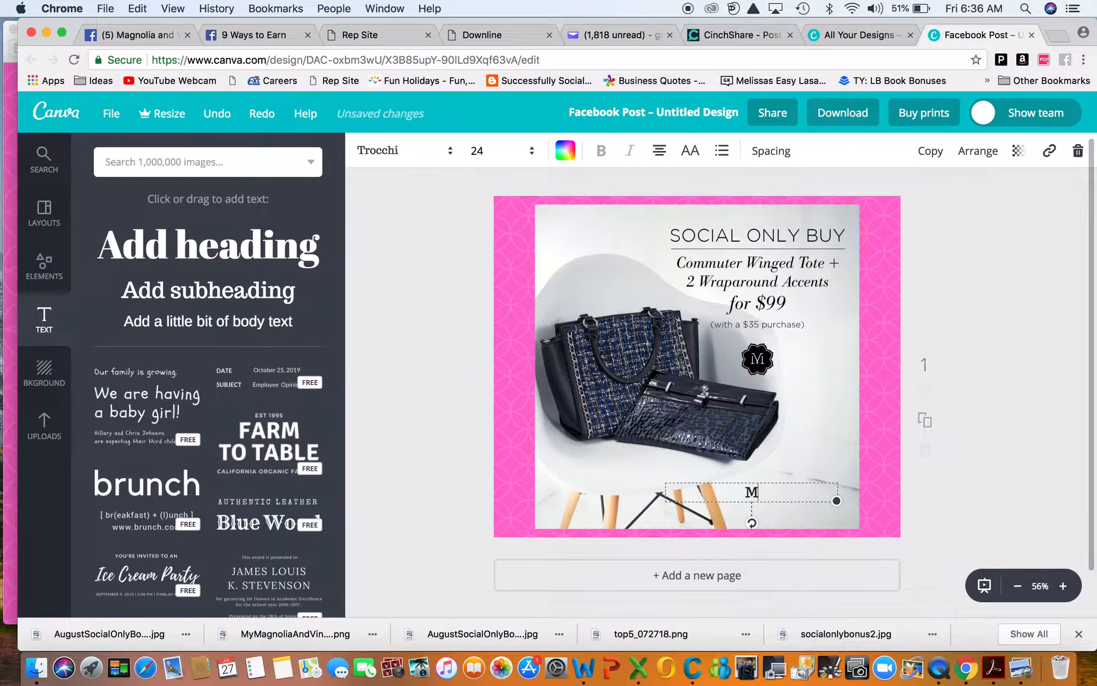
pyautogui.write('yMagno')
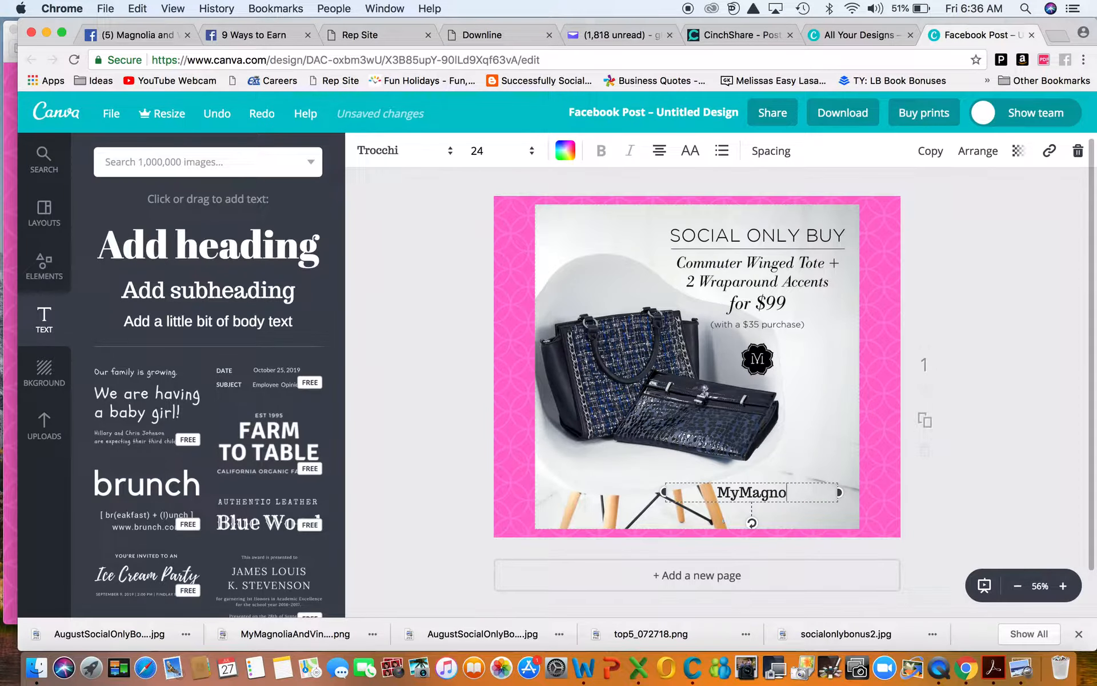
pyautogui.write('liaAndVine.com/')
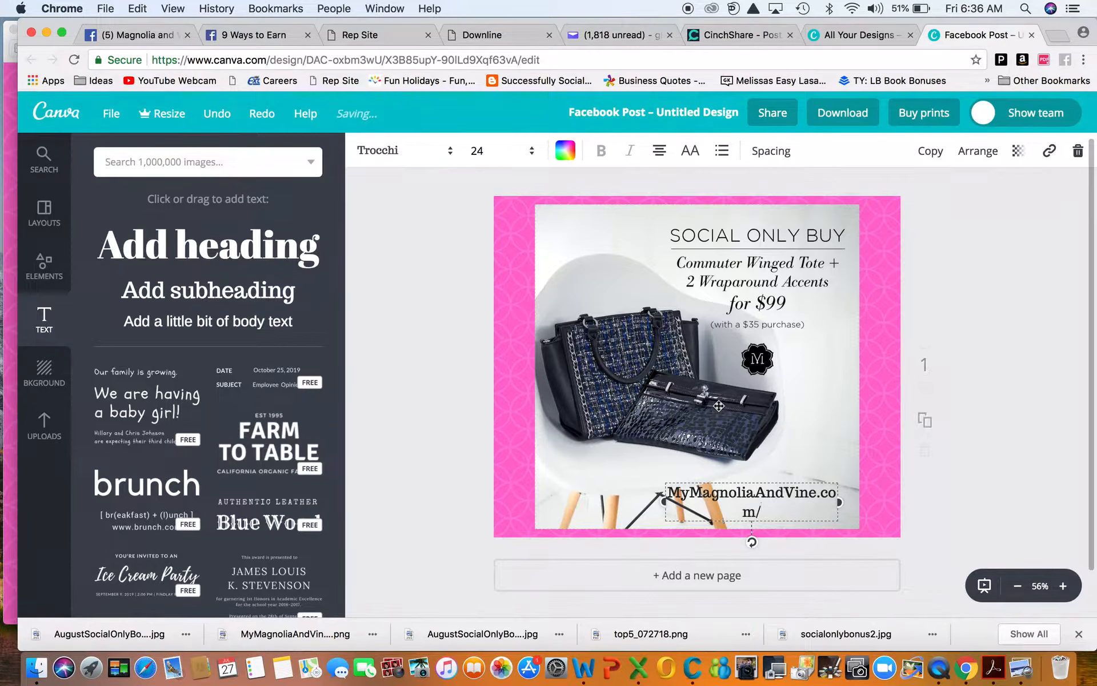
pyautogui.write('335')
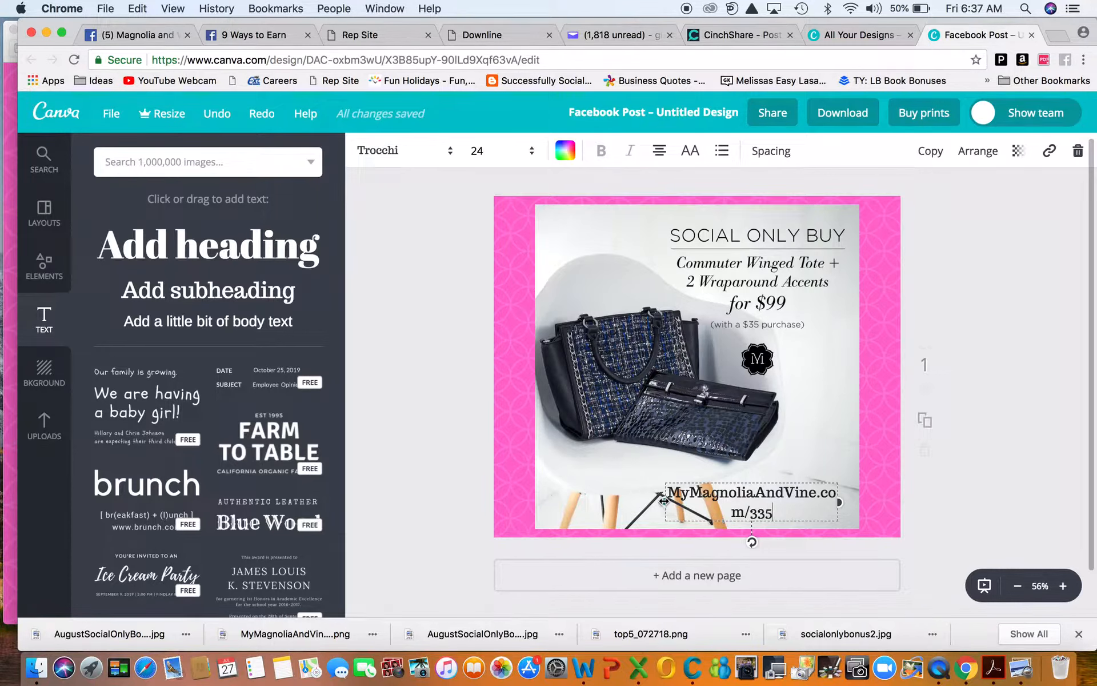
pyautogui.moveTo(664, 500); pyautogui.dragTo(602, 502)
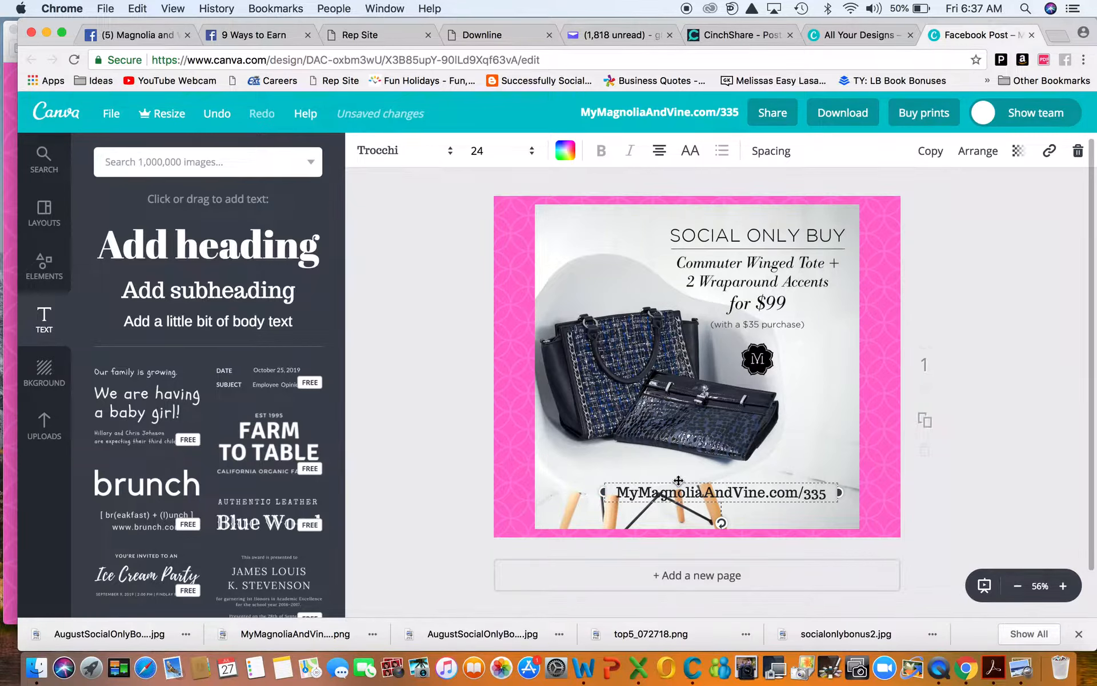
pyautogui.moveTo(678, 479); pyautogui.dragTo(702, 462)
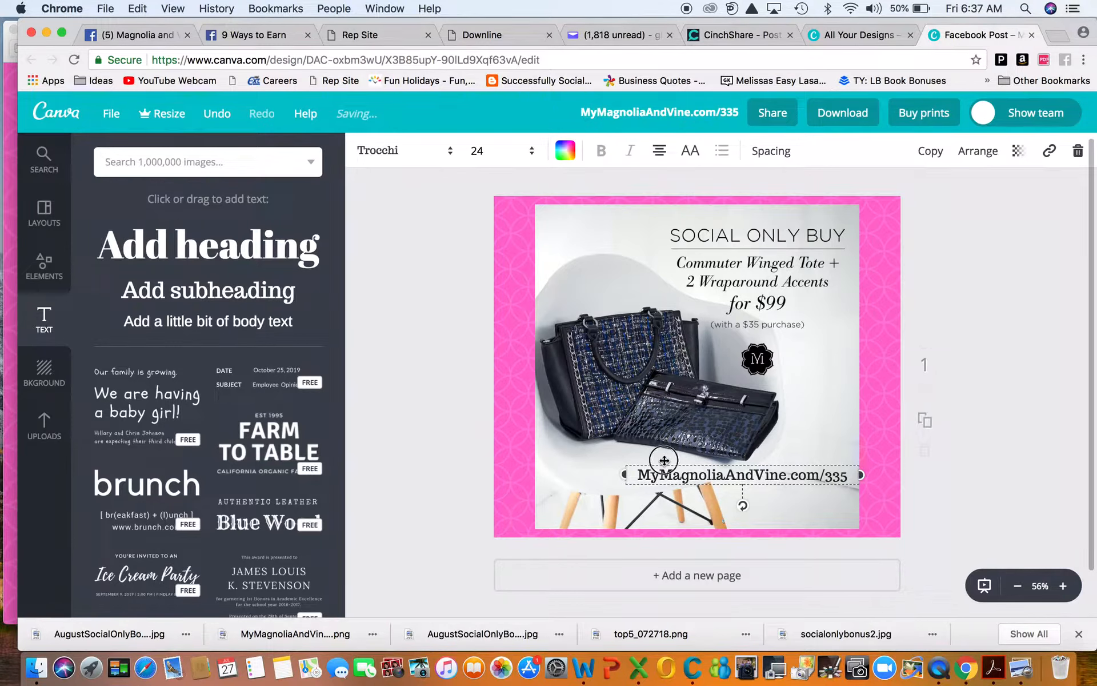
# Step: Set the URL text to size 16 in the Suez One font
pyautogui.click(476, 150)
pyautogui.click(480, 279)
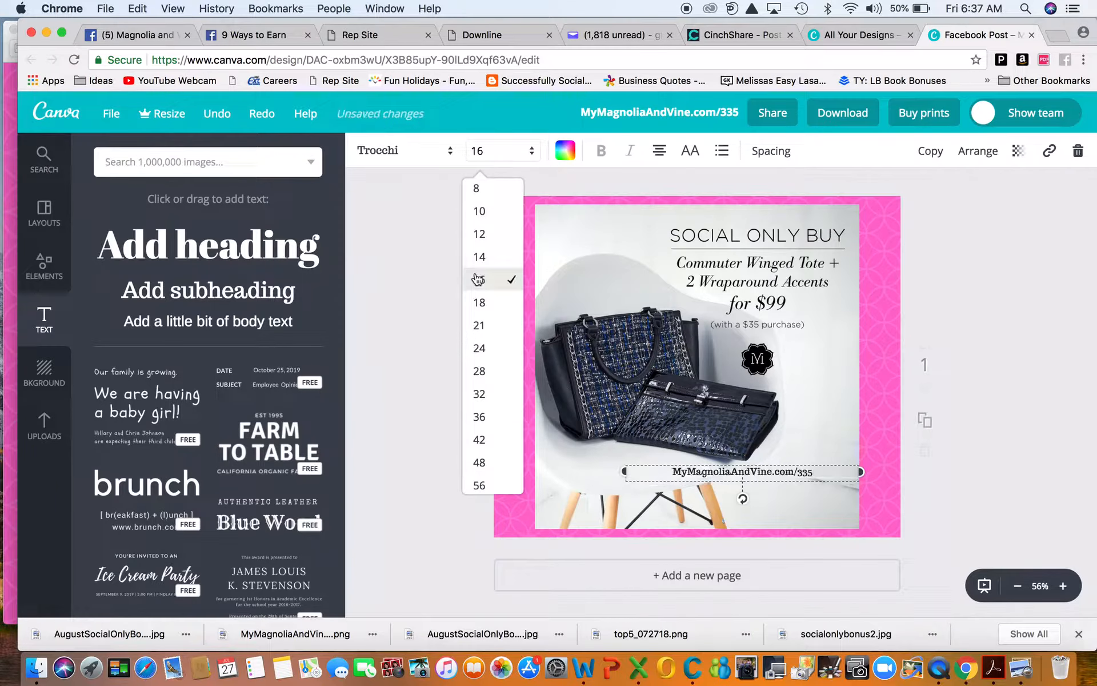
pyautogui.click(390, 152)
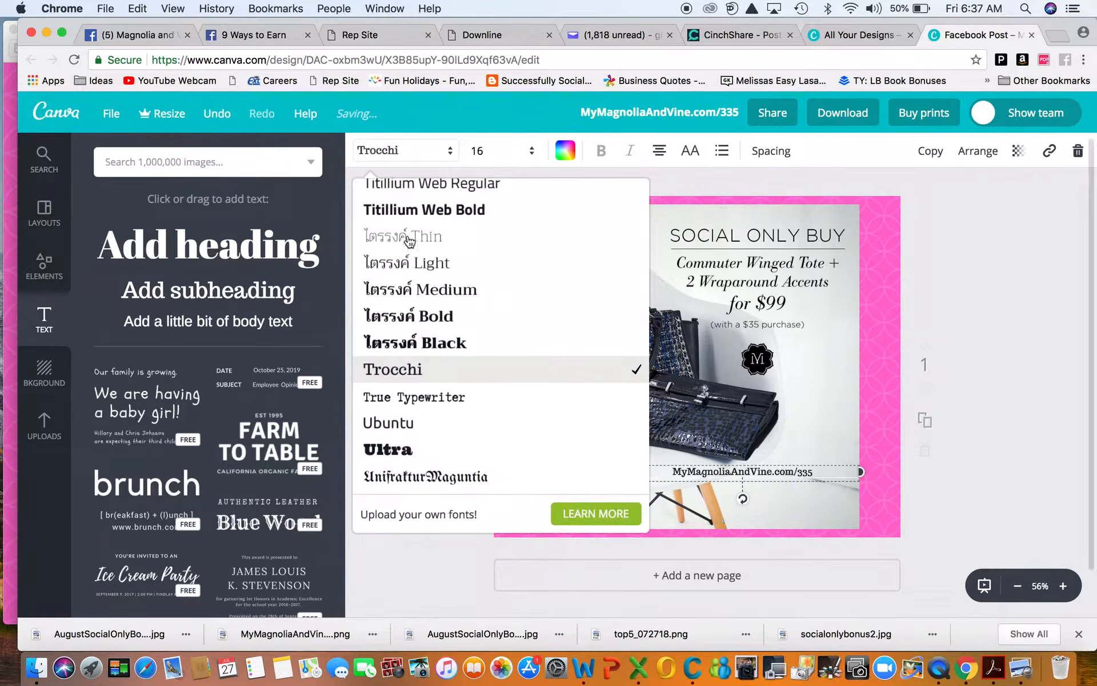
pyautogui.scroll(10, 392, 403)
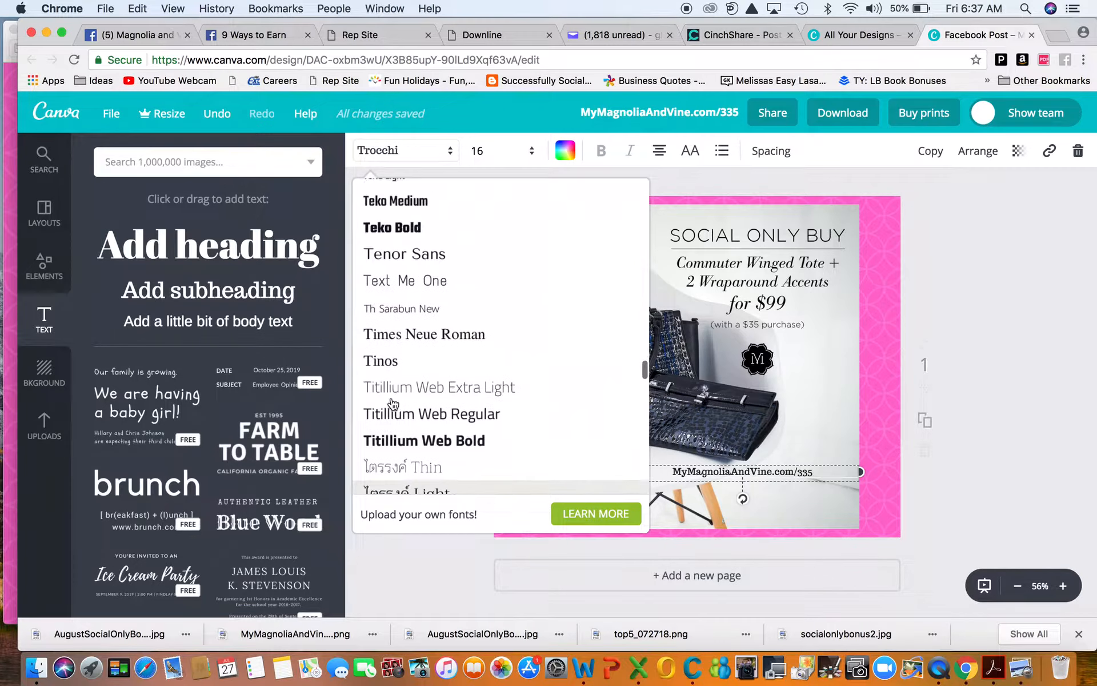
pyautogui.scroll(5, 392, 404)
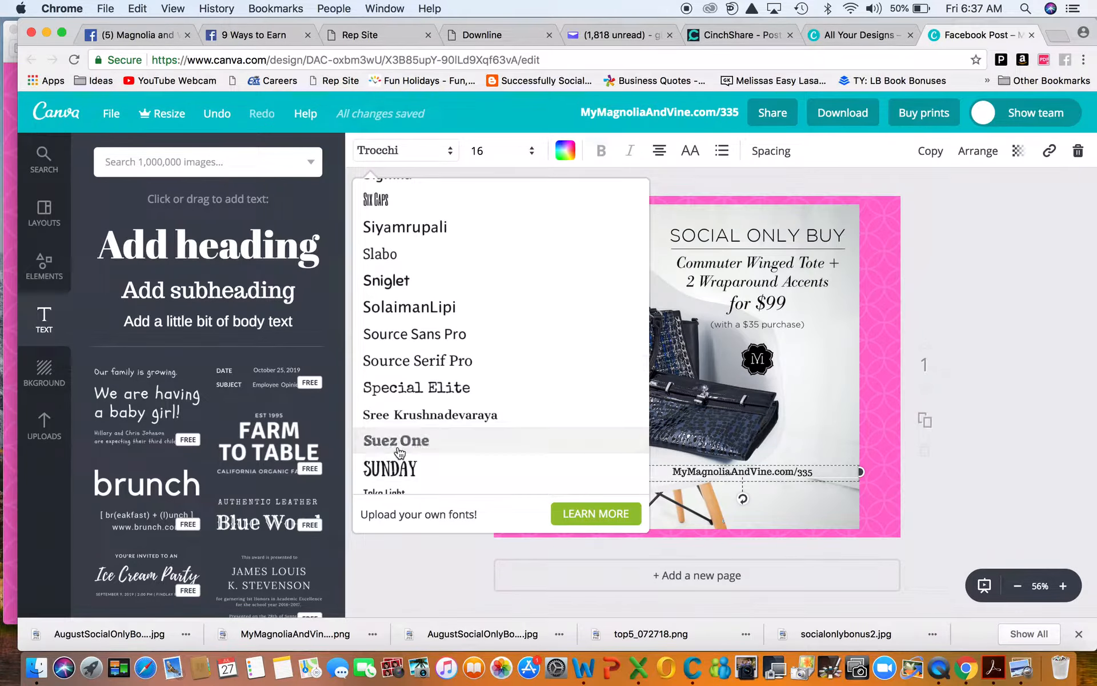
pyautogui.click(399, 440)
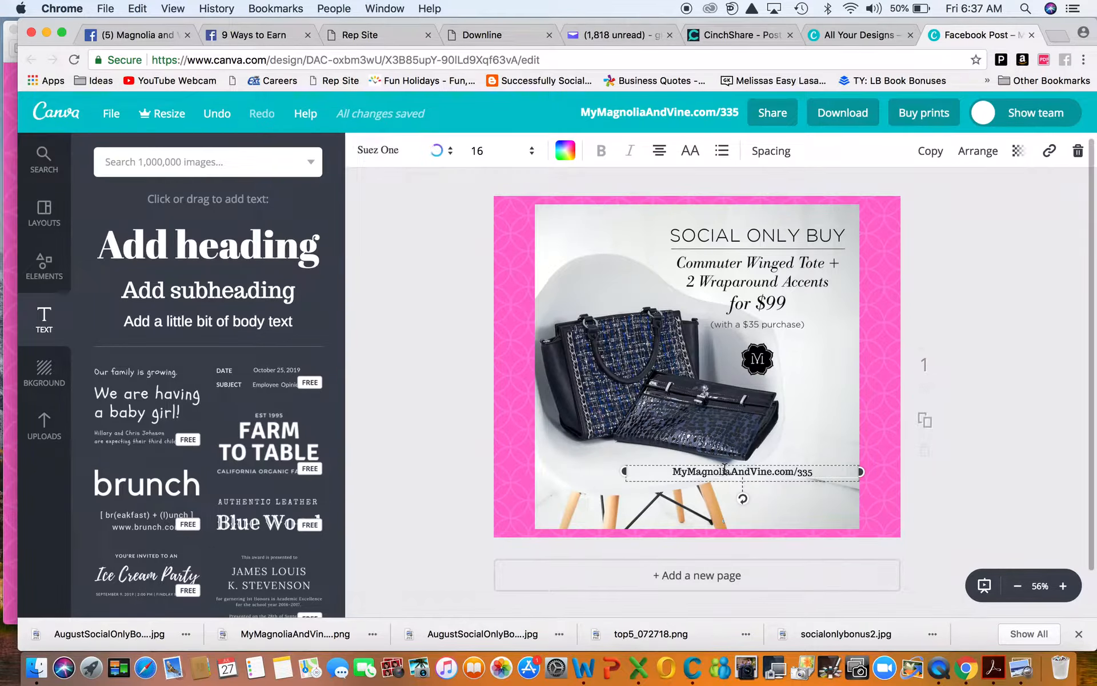
# Step: Switch the URL font to Slabo and move it to the photo's lower left, below the bags
pyautogui.moveTo(727, 466); pyautogui.dragTo(763, 508)
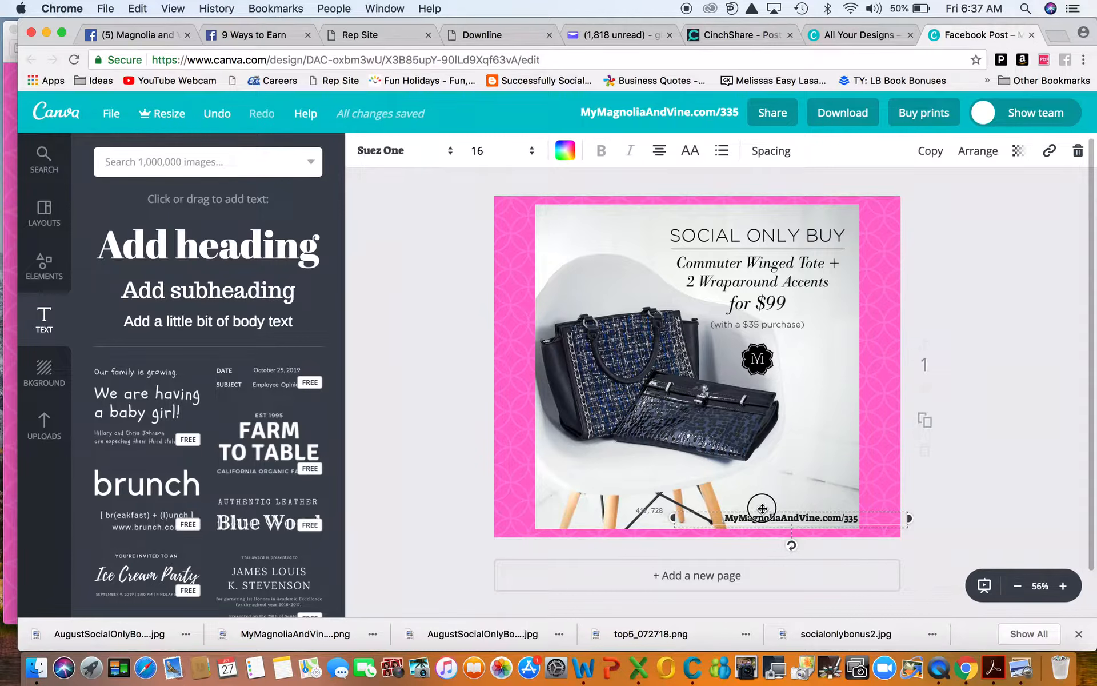
pyautogui.click(419, 151)
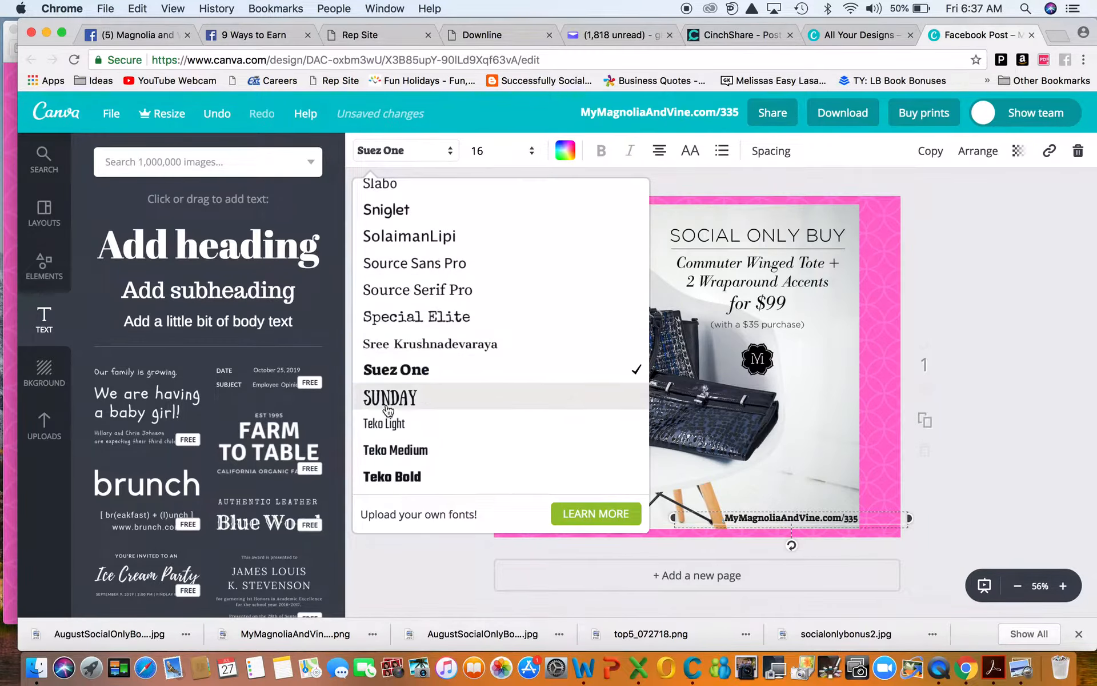
pyautogui.scroll(5, 387, 410)
pyautogui.scroll(1, 388, 410)
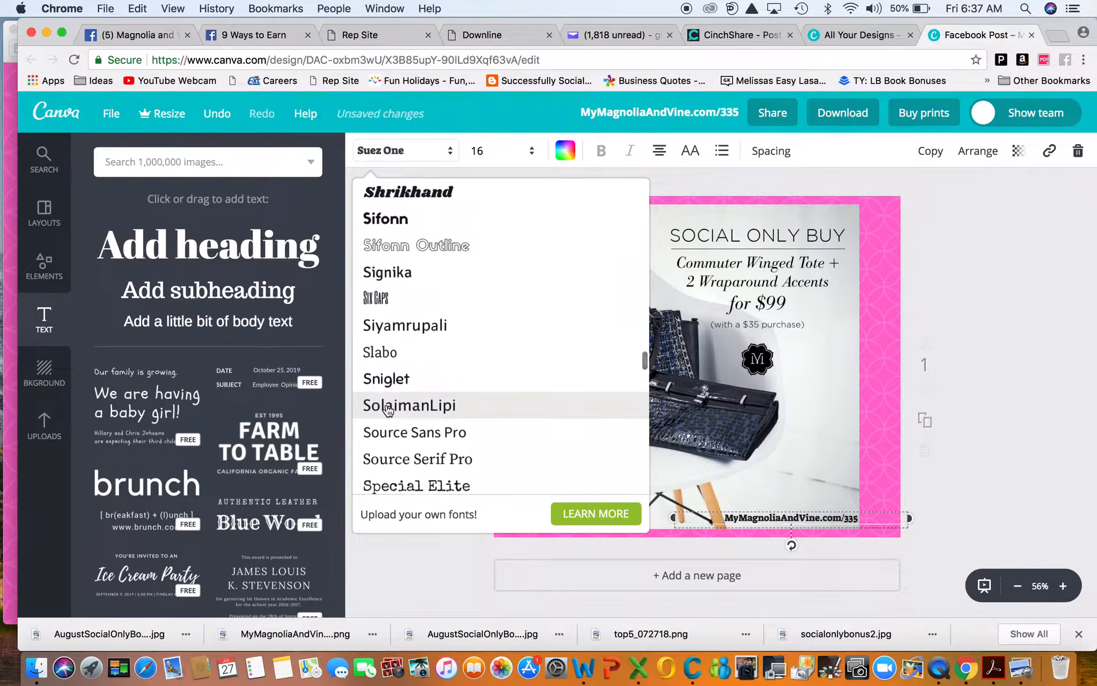
pyautogui.click(386, 360)
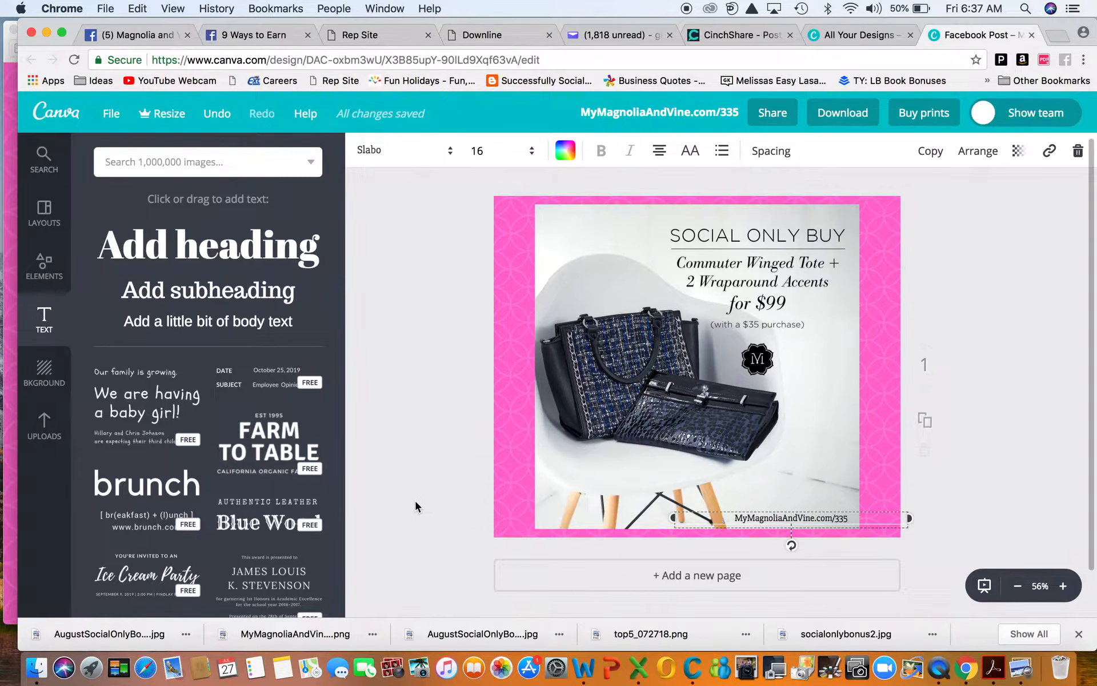
pyautogui.moveTo(784, 510); pyautogui.dragTo(600, 466)
pyautogui.click(937, 485)
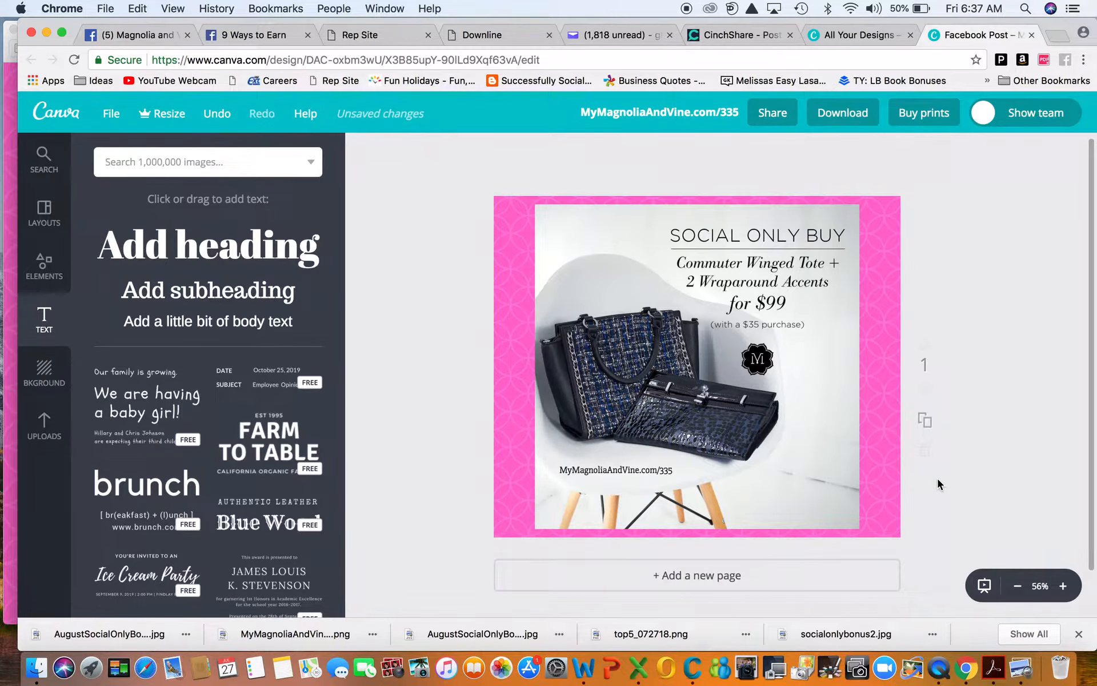
# Step: Move the bag photo up to the page's top edge
pyautogui.moveTo(608, 469); pyautogui.dragTo(609, 469)
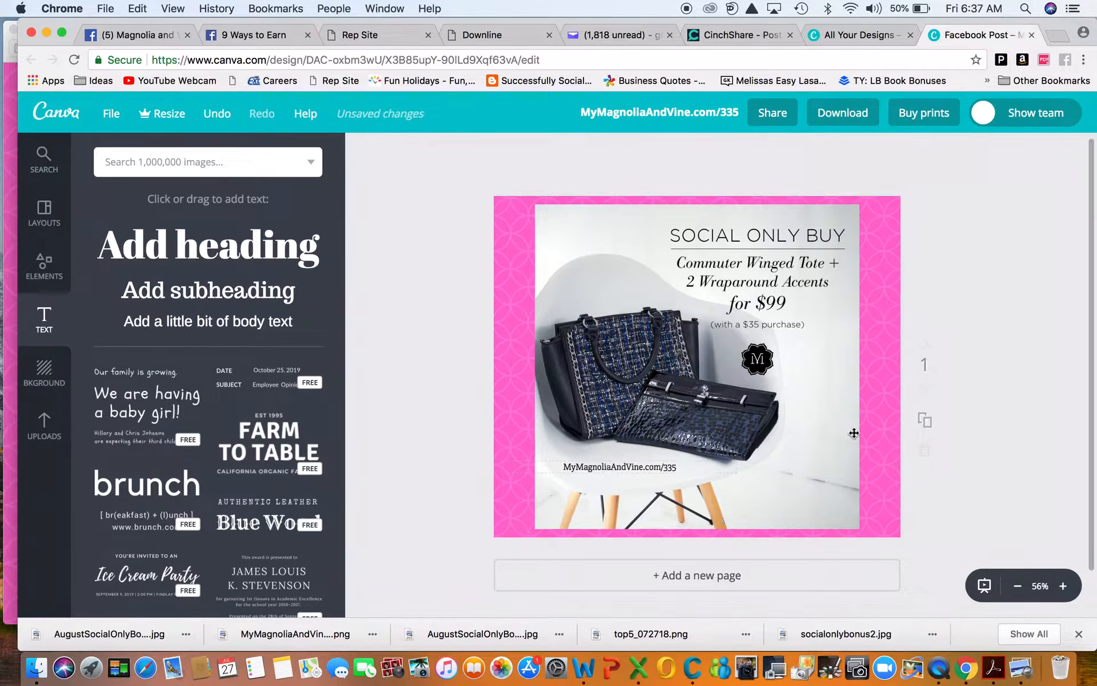
pyautogui.click(666, 468)
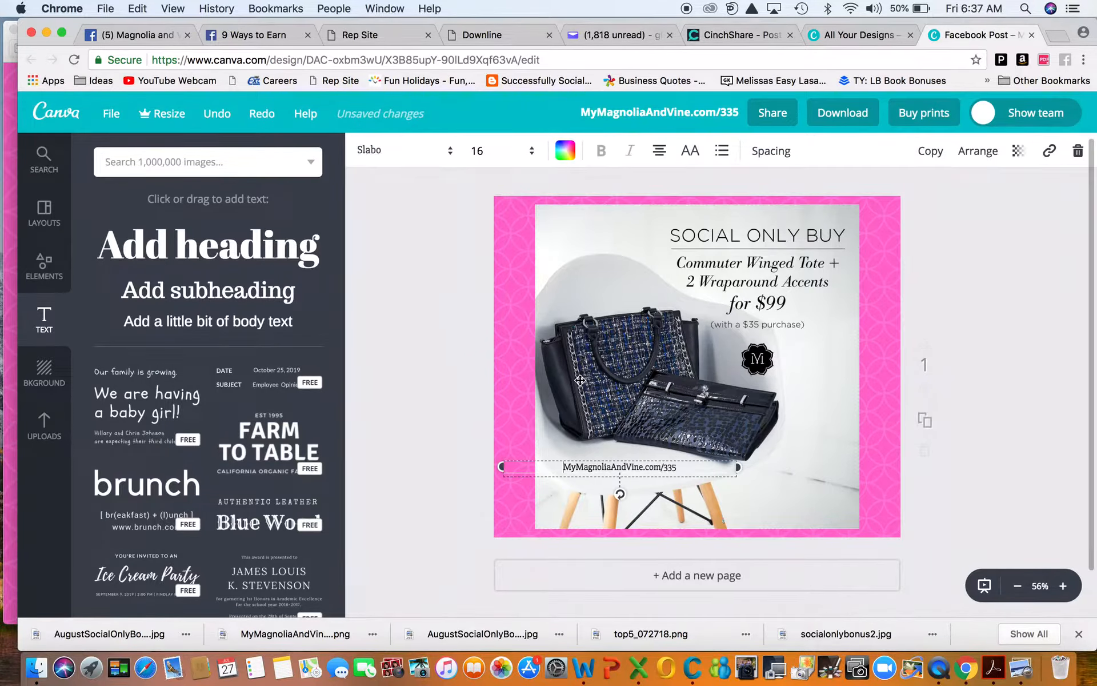
pyautogui.click(626, 309)
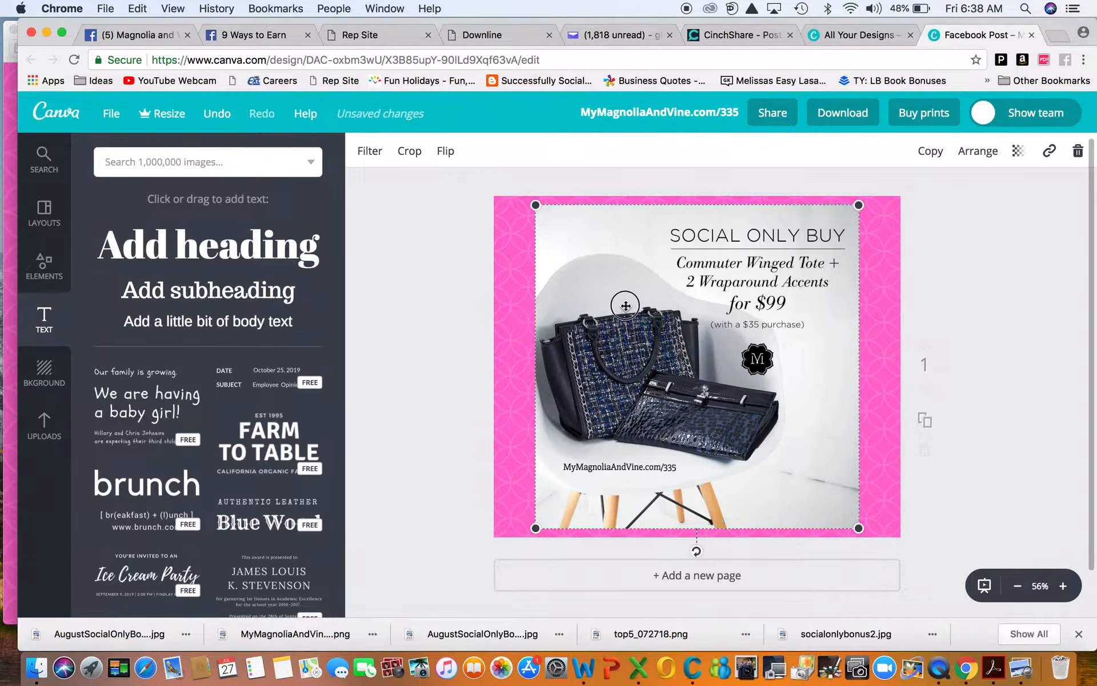
pyautogui.moveTo(626, 309); pyautogui.dragTo(625, 298)
pyautogui.moveTo(595, 457); pyautogui.dragTo(670, 521)
# Step: Centre the website address in the bottom pink band beneath the photo
pyautogui.click(590, 471)
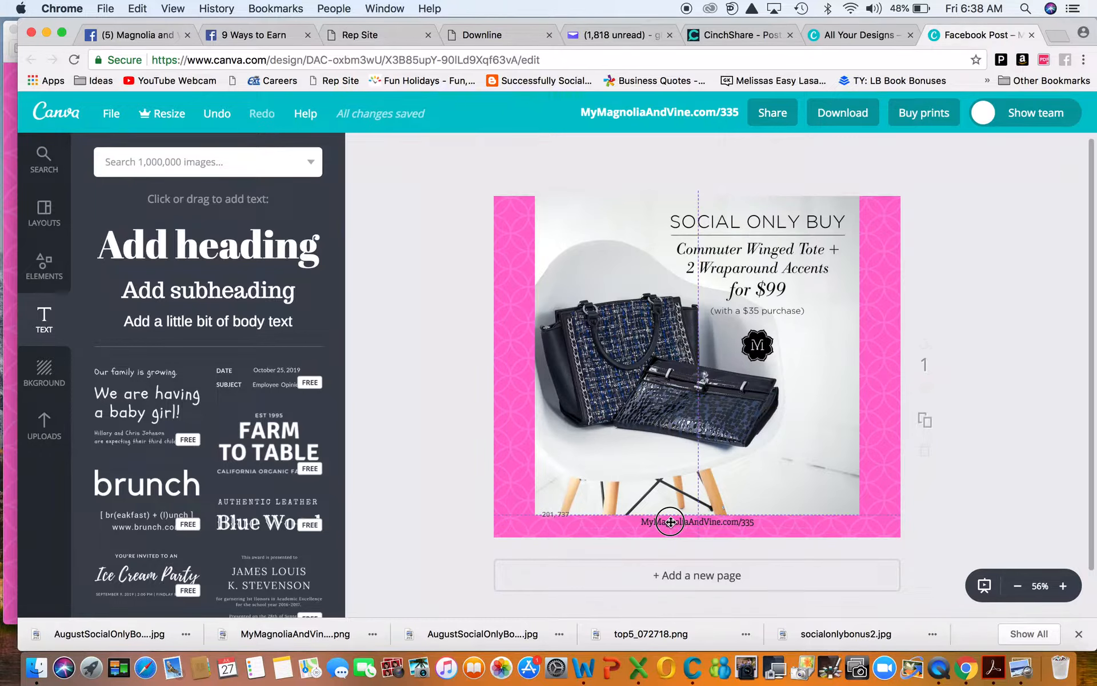
pyautogui.moveTo(670, 521); pyautogui.dragTo(671, 522)
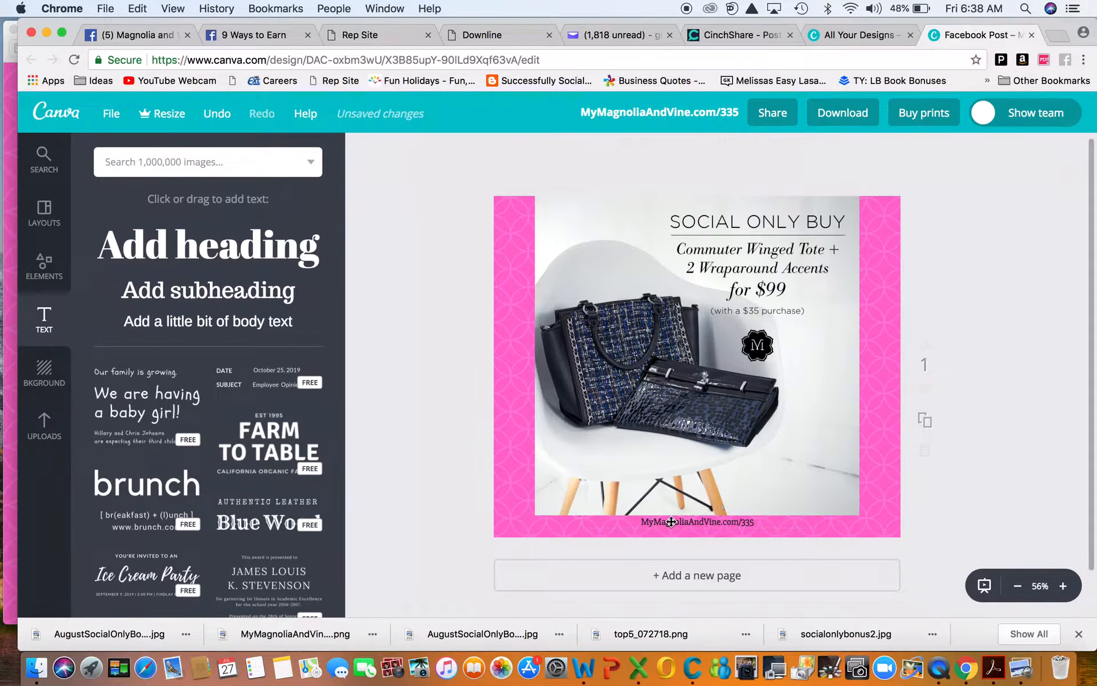
pyautogui.click(697, 524)
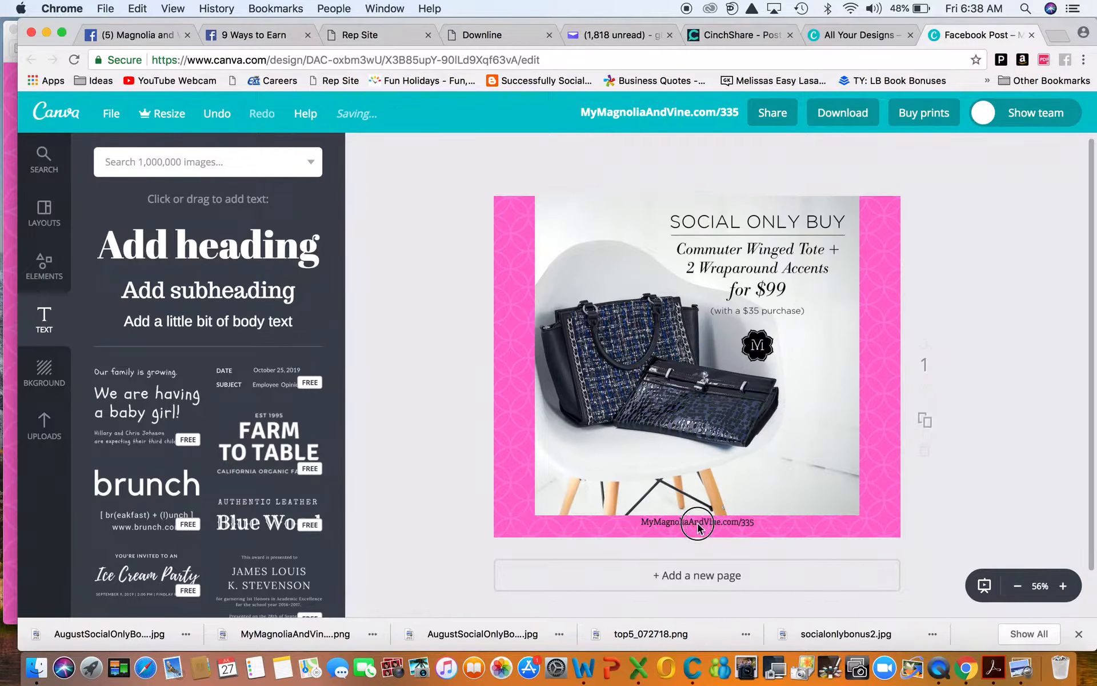
pyautogui.moveTo(698, 527); pyautogui.dragTo(698, 526)
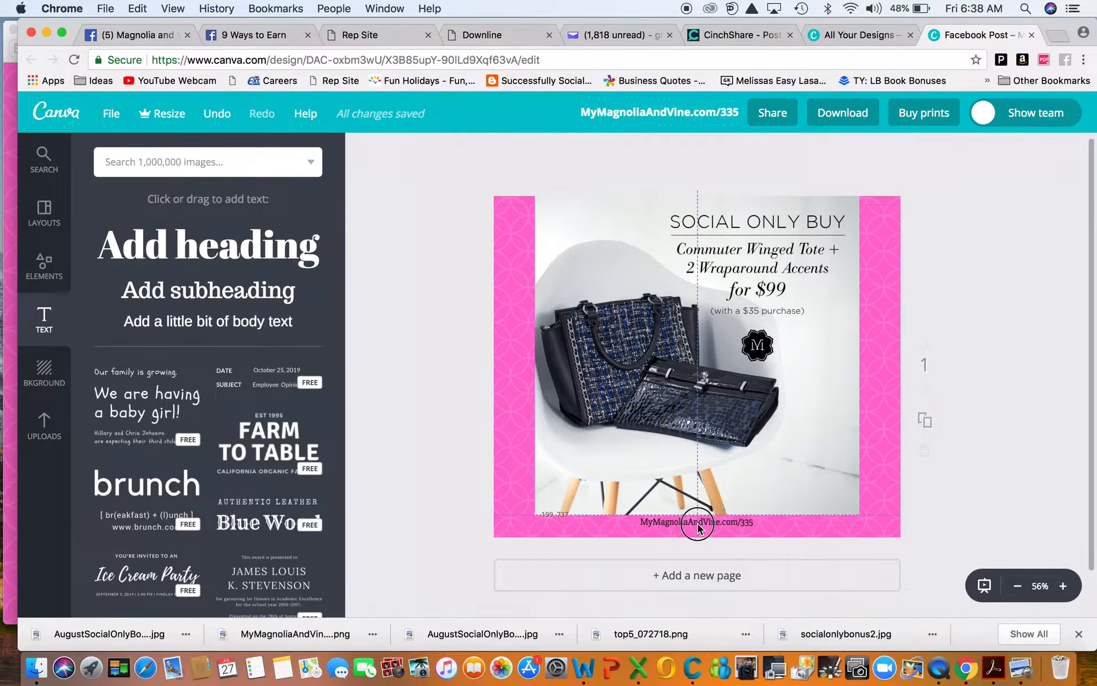
pyautogui.moveTo(698, 523); pyautogui.dragTo(697, 522)
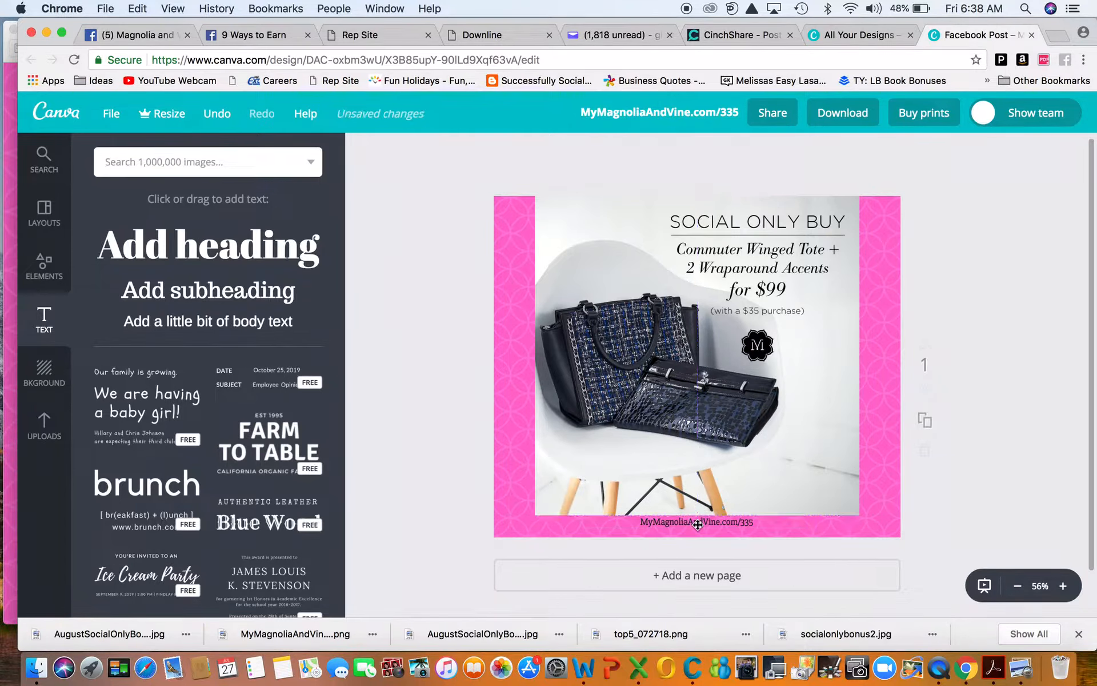
# Step: Set the website address's font size to 30
pyautogui.click(697, 522)
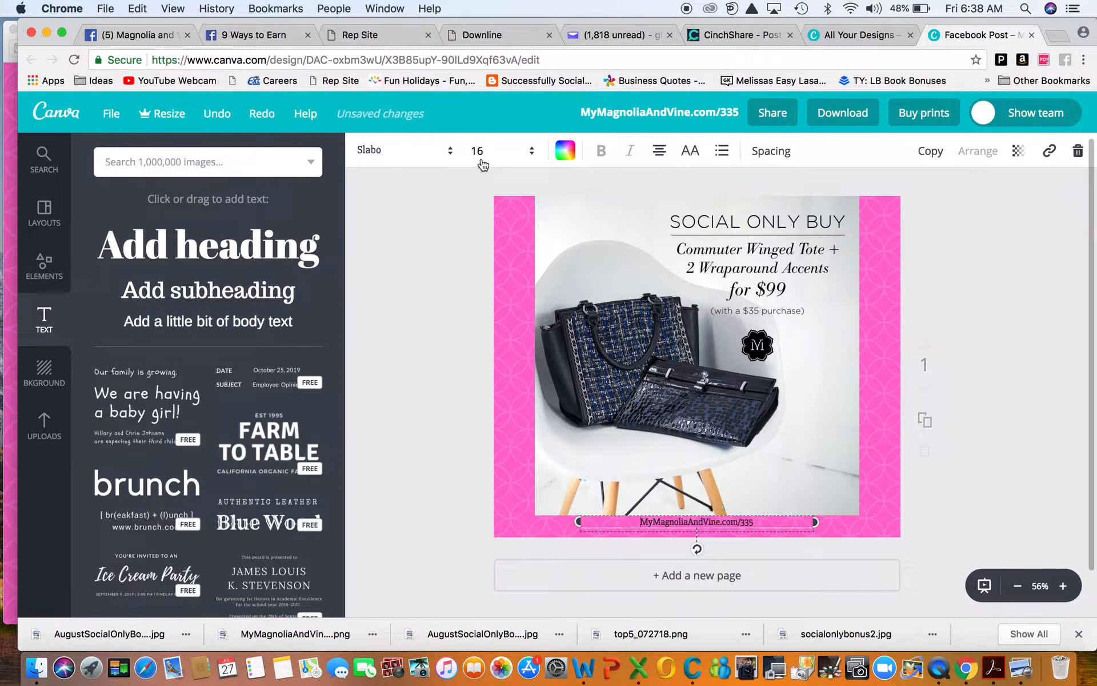
pyautogui.click(479, 150)
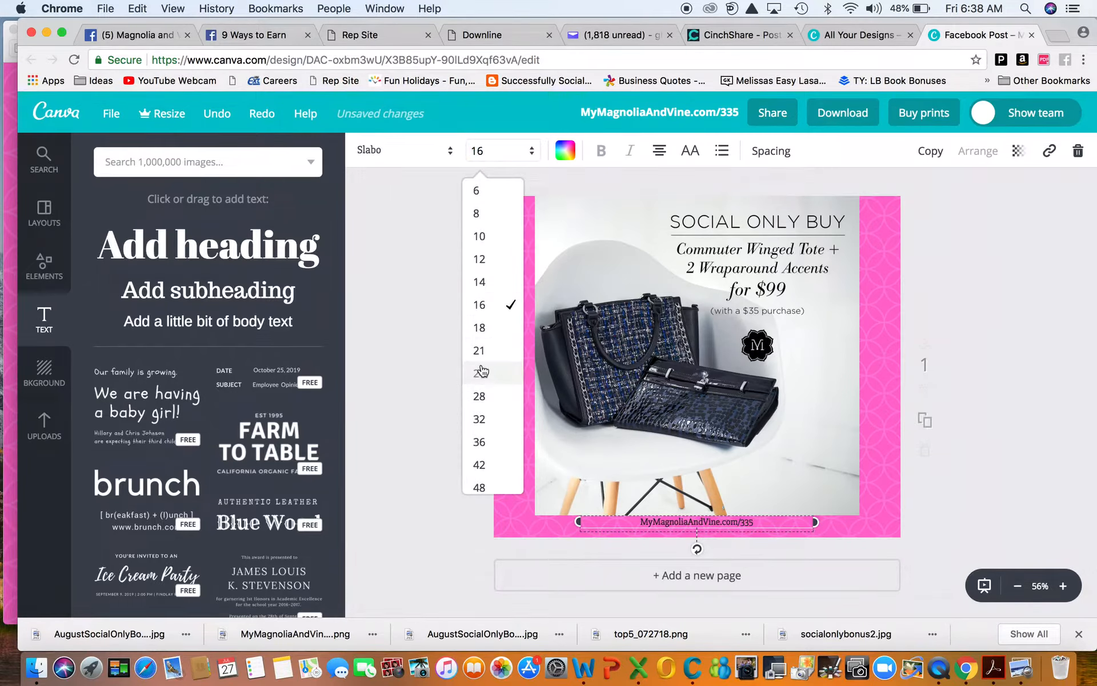
pyautogui.click(482, 373)
pyautogui.click(483, 150)
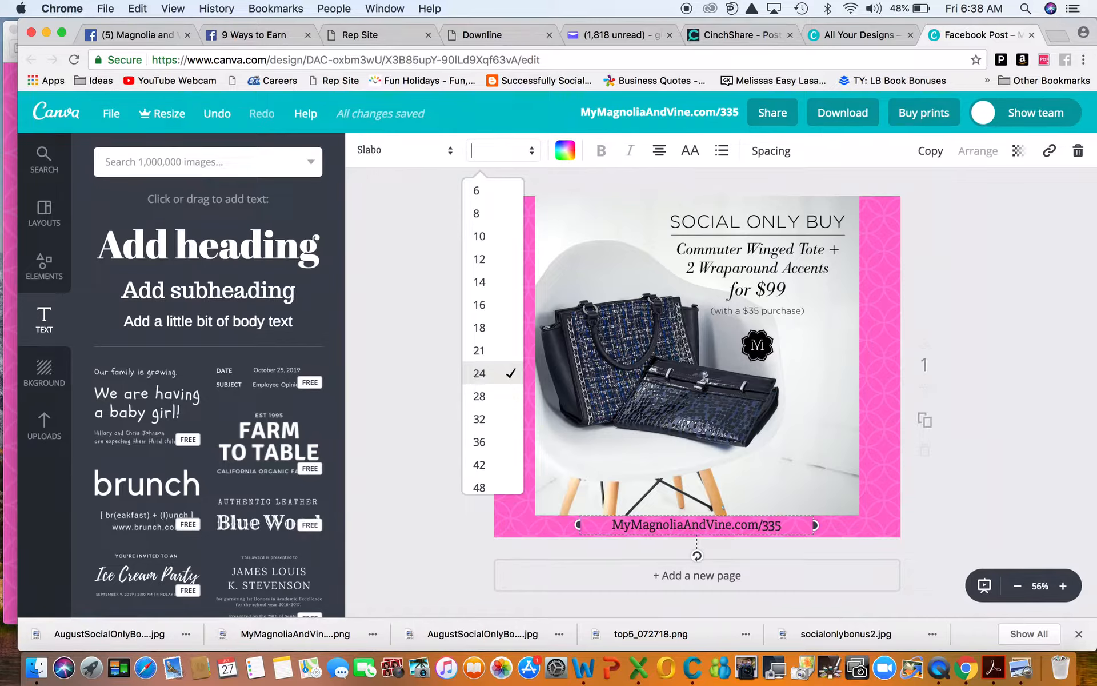
pyautogui.write('30')
pyautogui.press('Return')
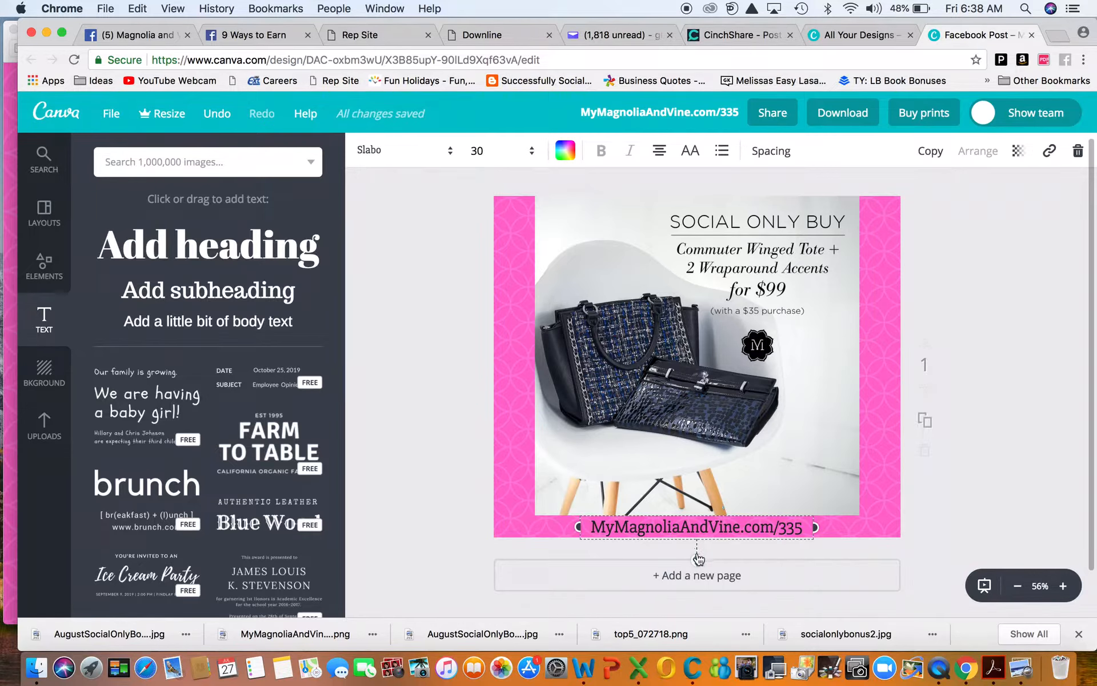
# Step: Rotate the address to run vertically and place it on the right pink border
pyautogui.moveTo(698, 559); pyautogui.dragTo(761, 532)
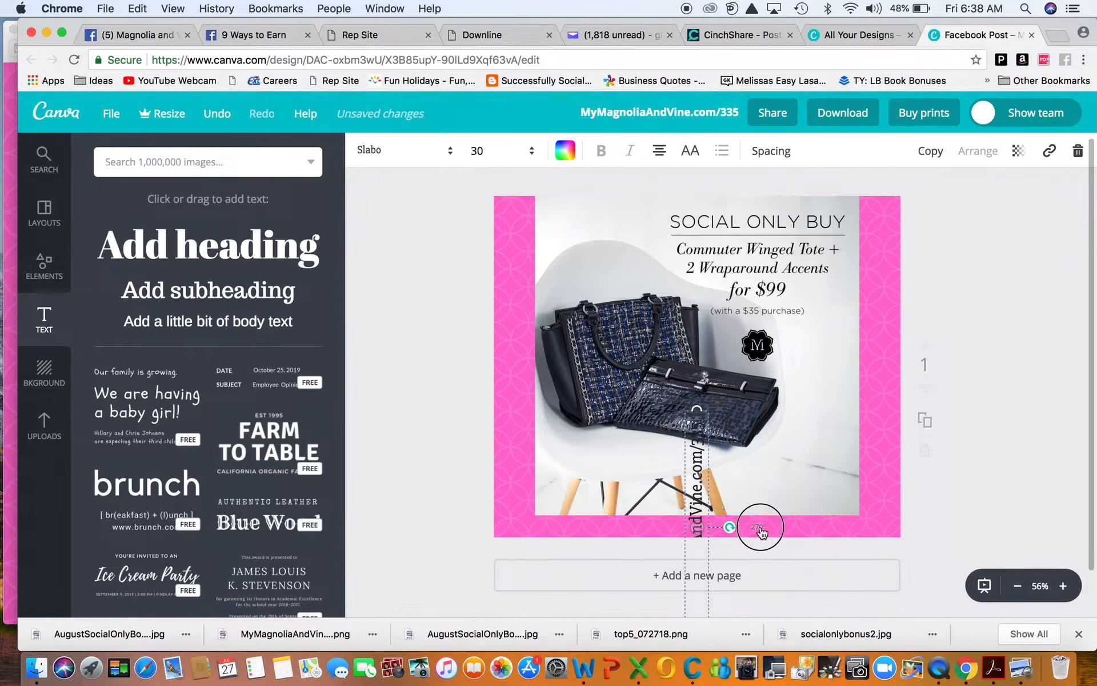
pyautogui.moveTo(683, 492); pyautogui.dragTo(868, 327)
pyautogui.moveTo(868, 329); pyautogui.dragTo(820, 364)
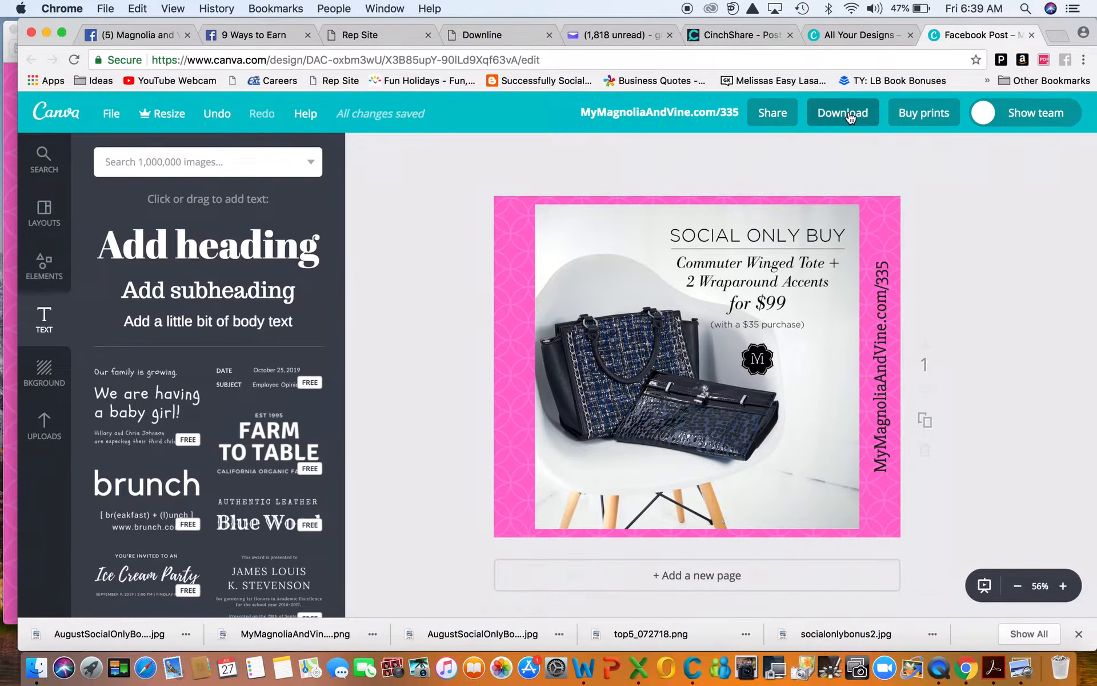
# Step: Replace the website-address title with 'VersaBonusBuyAugust'
pyautogui.click(673, 118)
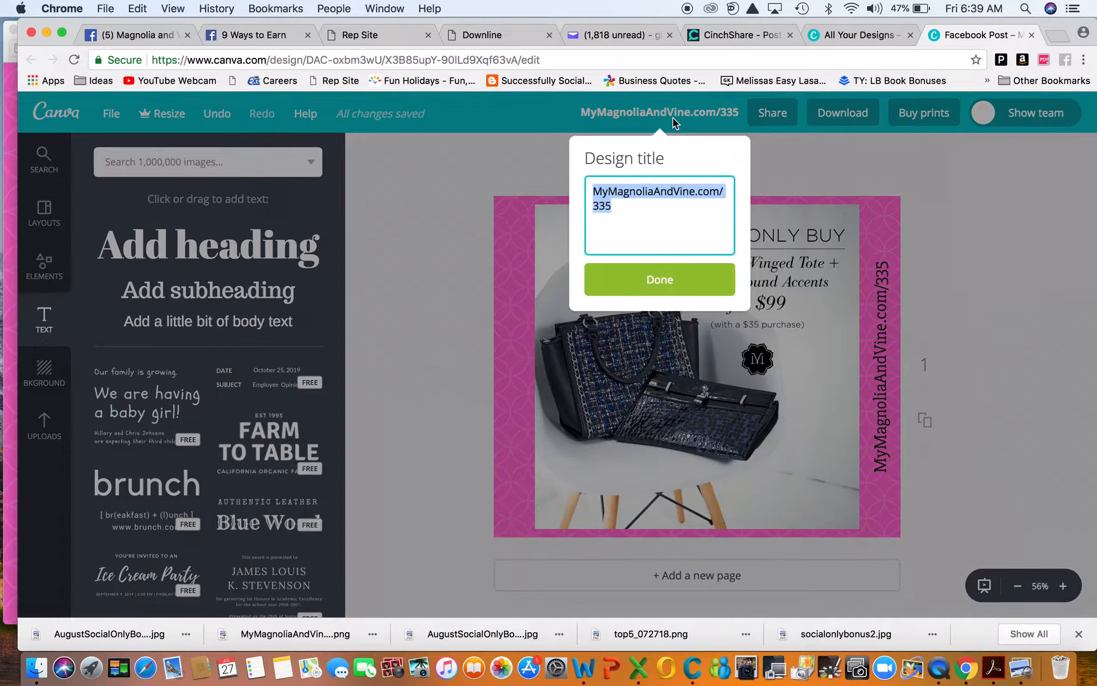
pyautogui.write('Ver')
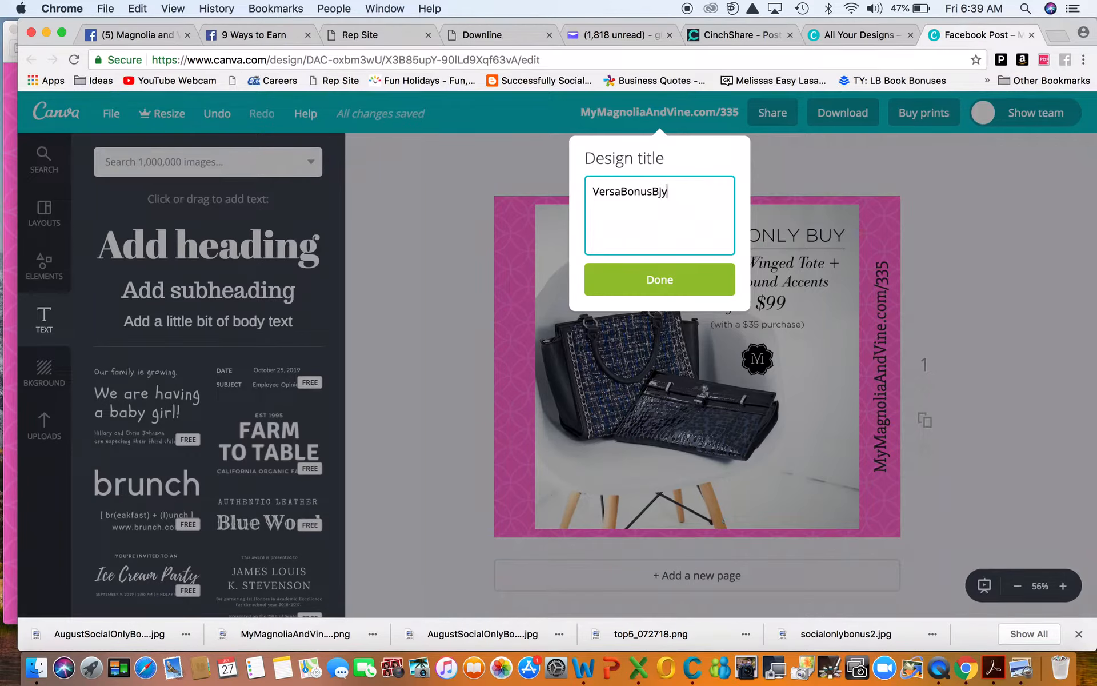
pyautogui.write('saBonusBuyAugust')
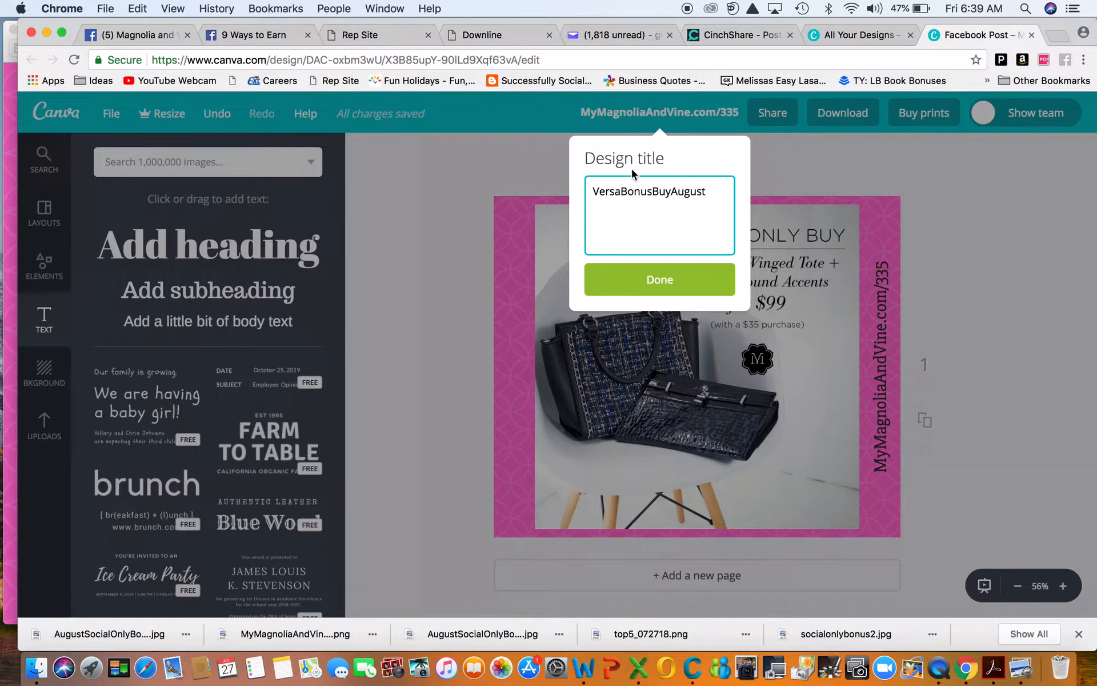
pyautogui.click(630, 290)
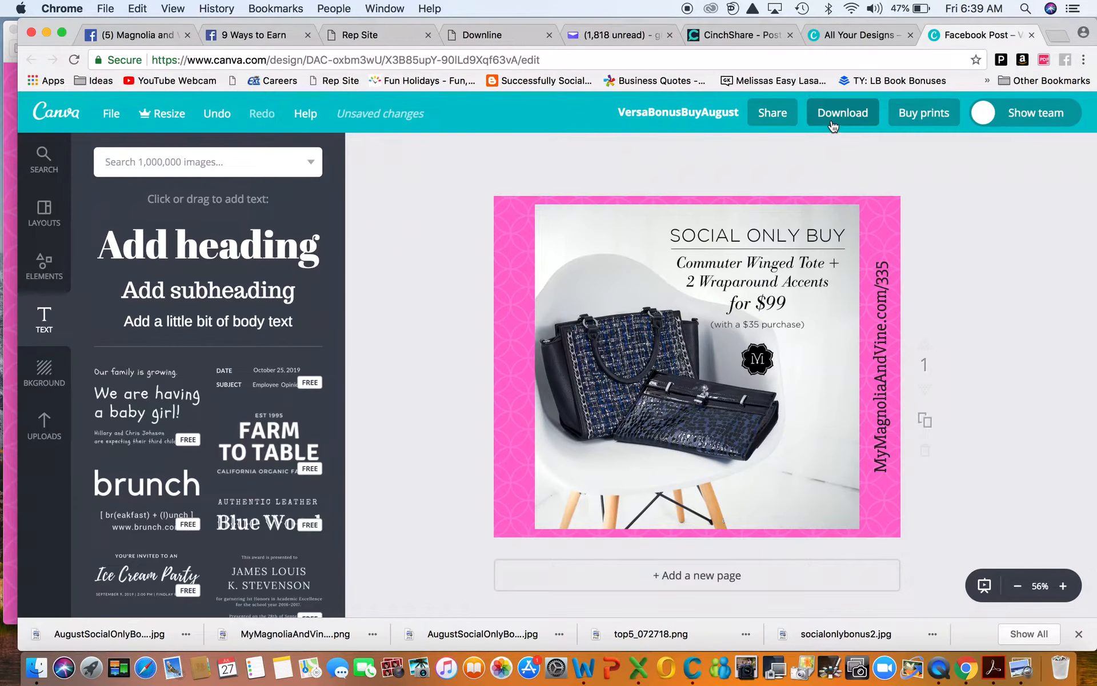
# Step: Download the design with PNG file type, then dismiss the ready message
pyautogui.click(832, 124)
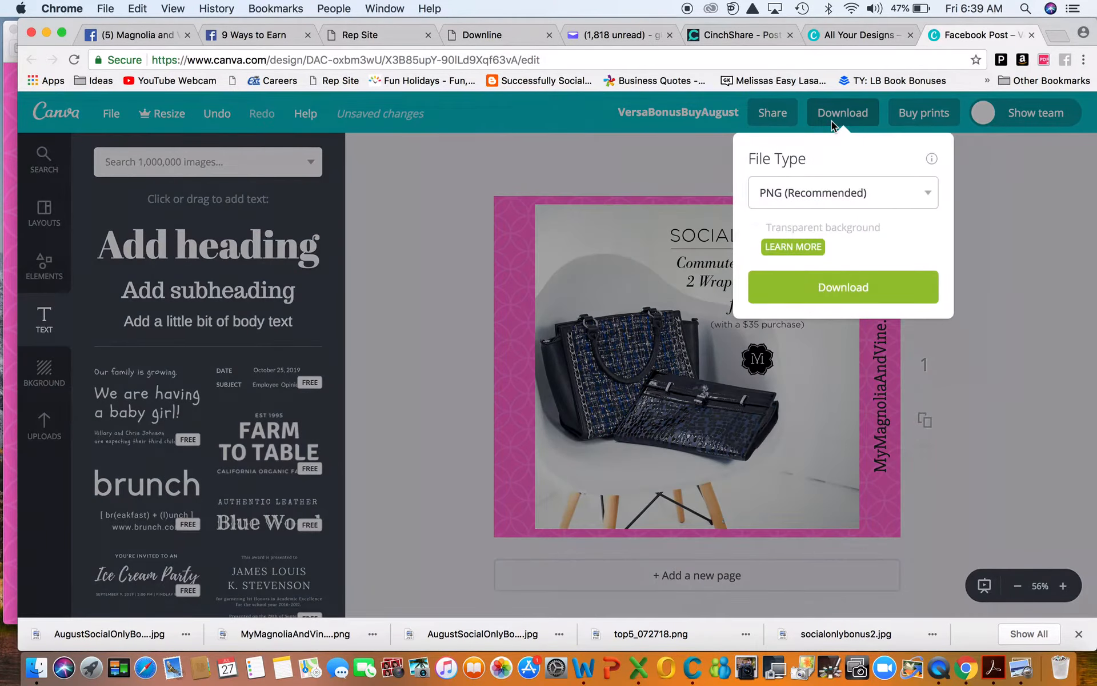
pyautogui.click(768, 192)
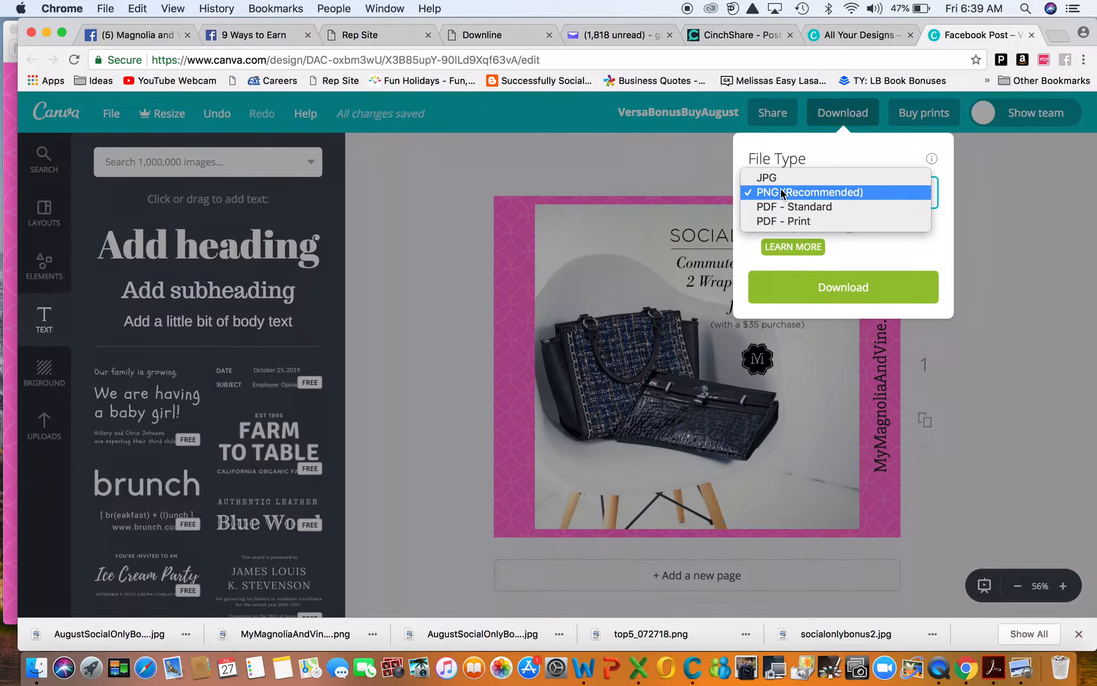
pyautogui.click(883, 248)
pyautogui.click(818, 289)
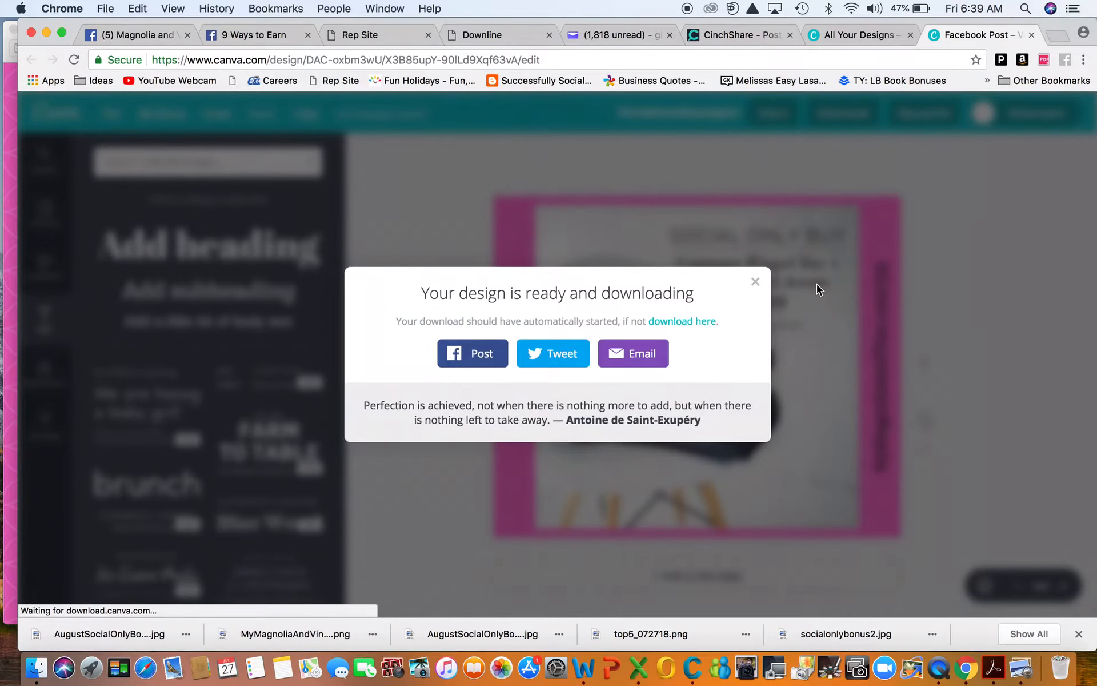
pyautogui.click(757, 284)
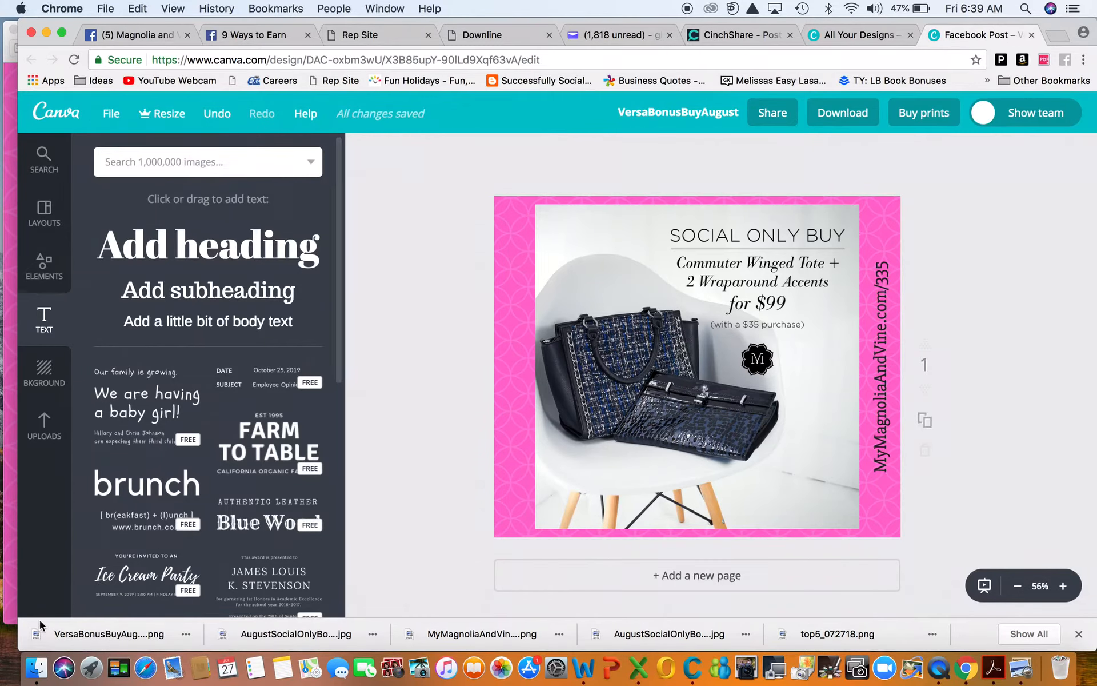
# Step: Open VersaBonusBuyAugust.png from Chrome's download bar in Preview
pyautogui.click(108, 635)
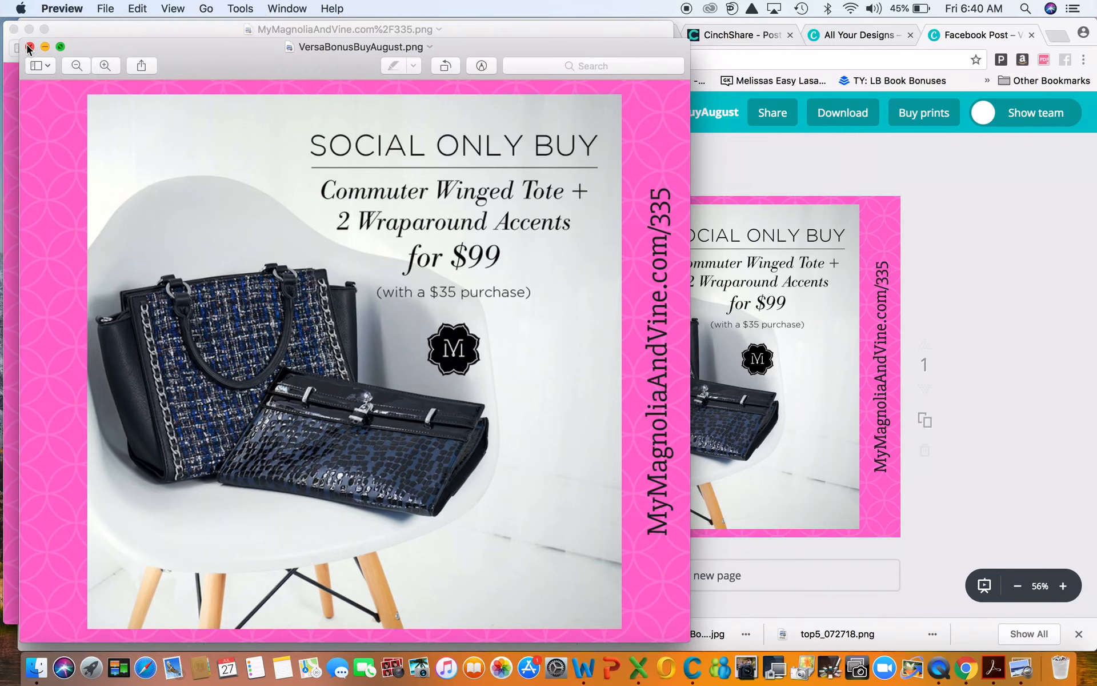
pyautogui.click(937, 675)
pyautogui.rightClick(937, 677)
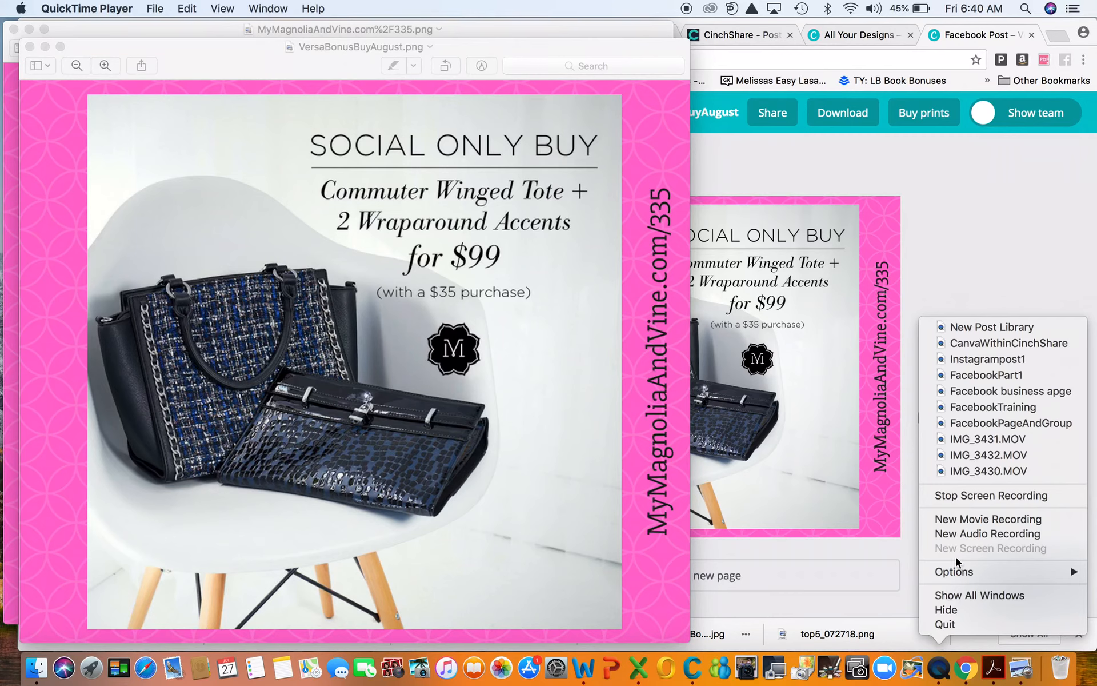